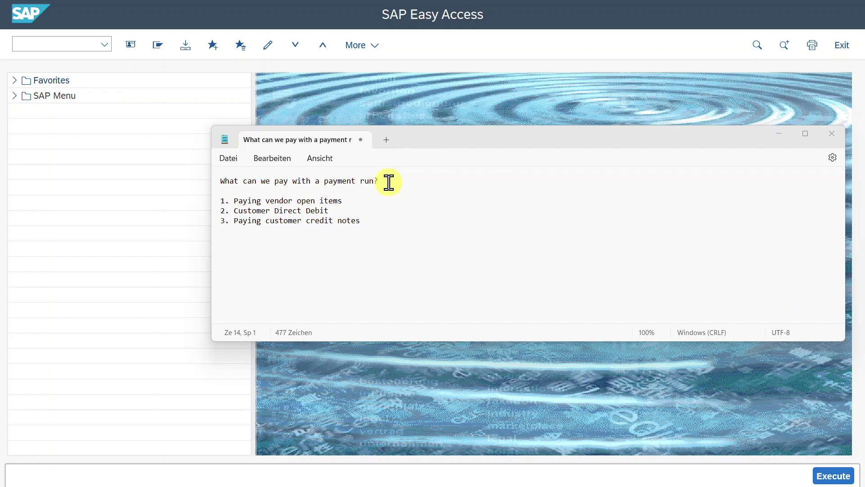
- Highlight the three kinds of items a payment run can pay, one after another, in the text note
drag(342, 201, 207, 207)
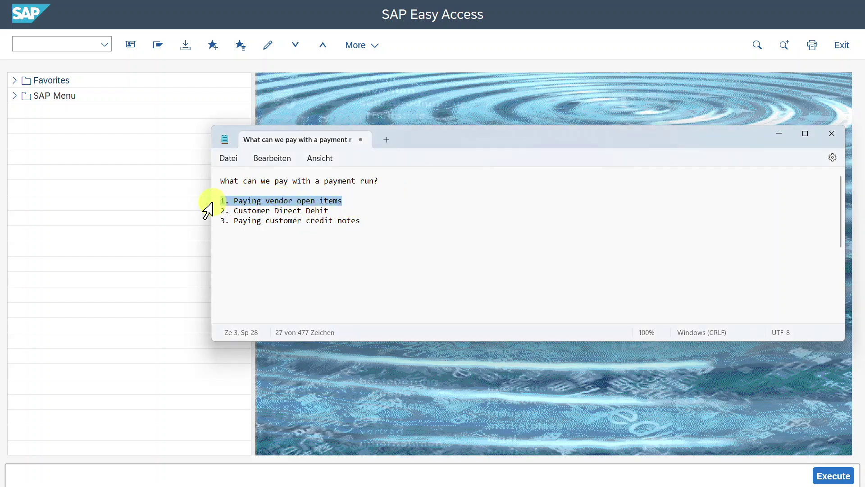
triple_click(346, 212)
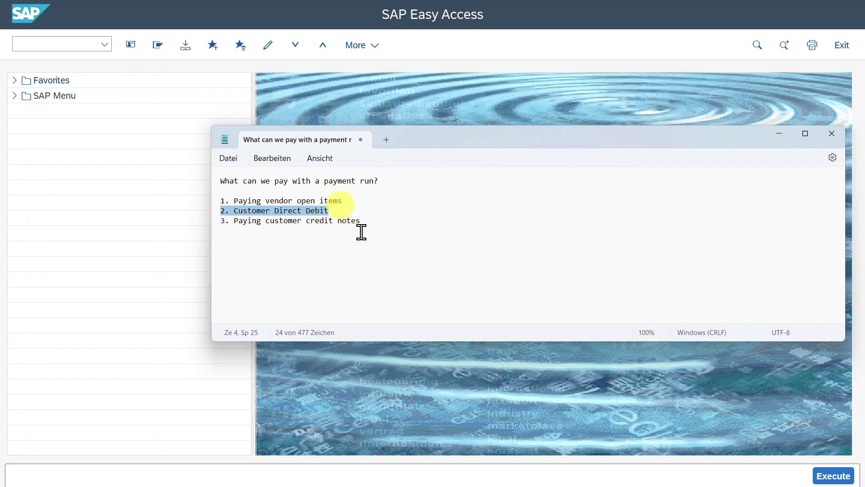
drag(373, 225, 203, 220)
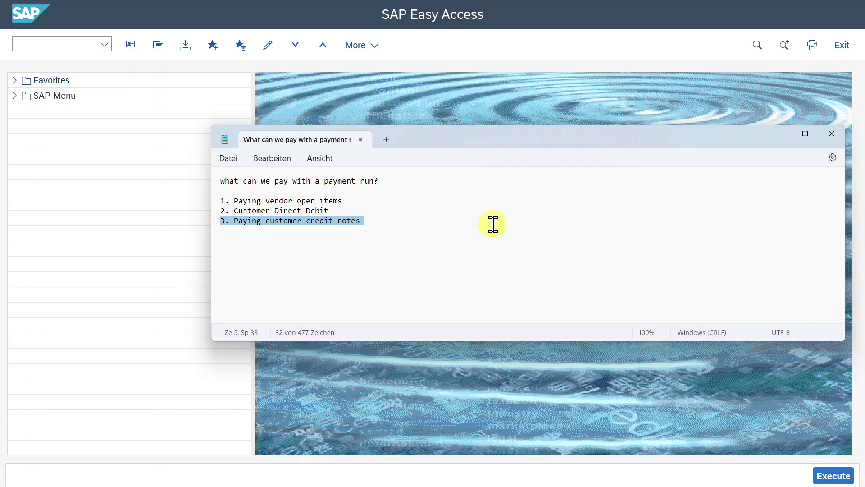
- Open transaction FB70 and change the transaction type from invoice to Credit memo
click(78, 47)
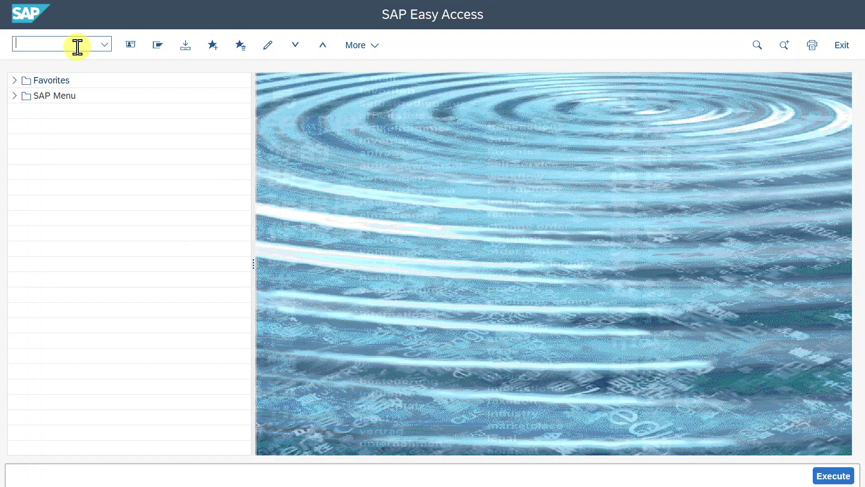
text(fb70)
key(Return)
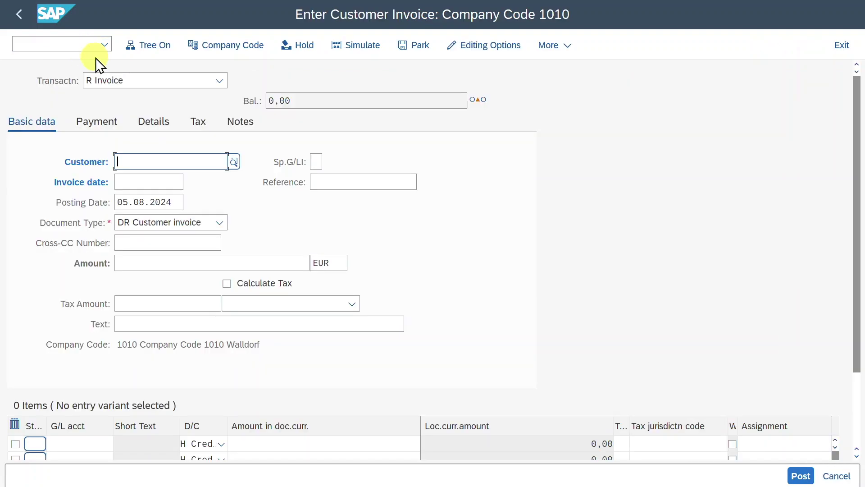
click(123, 80)
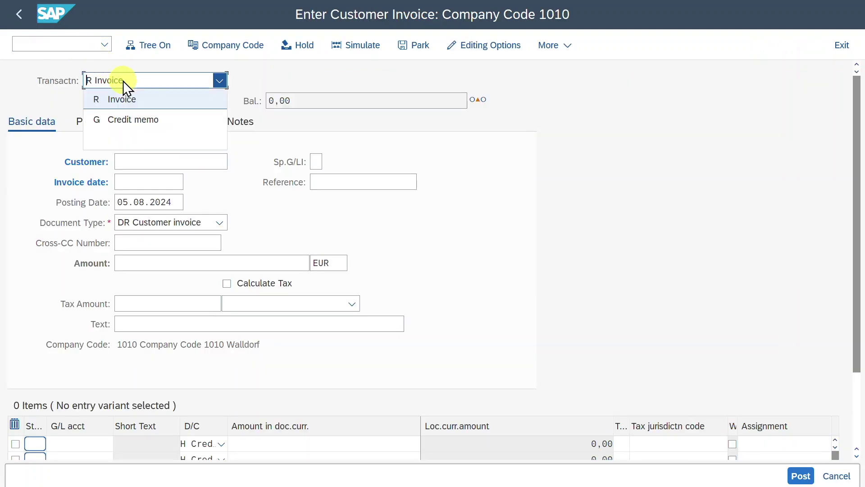
click(126, 121)
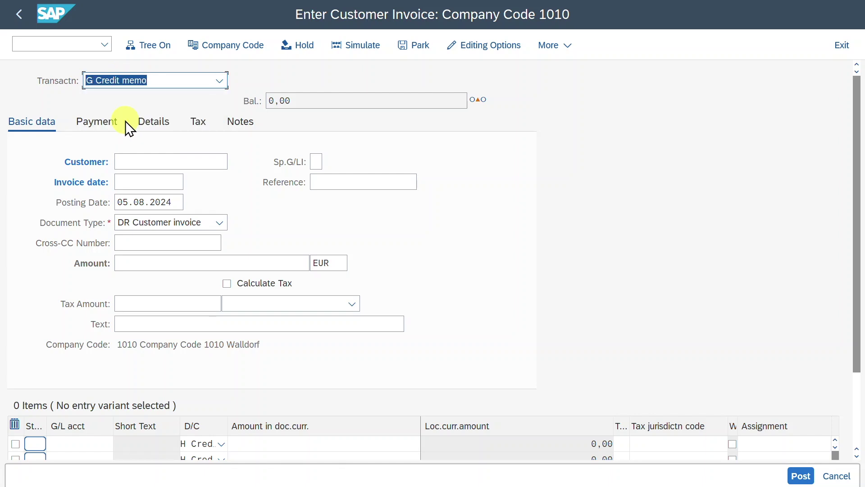
- Switch to transaction FB75 for entering a customer credit memo
click(80, 45)
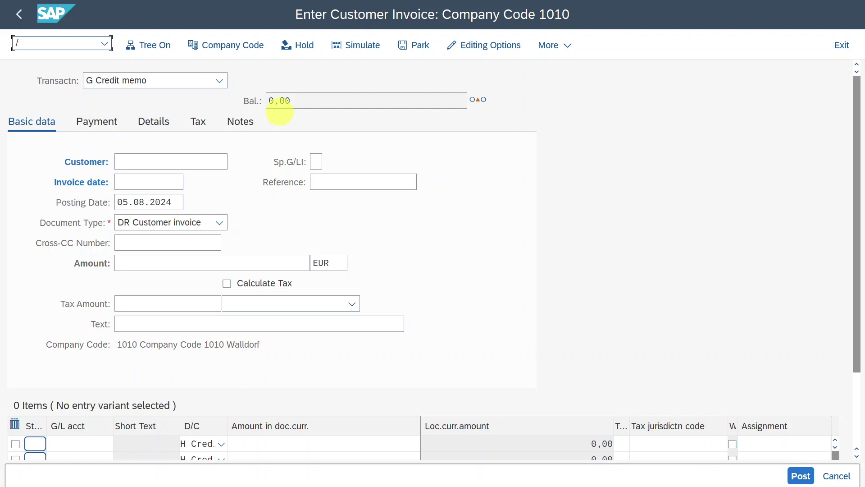
text(/nfb75)
key(Return)
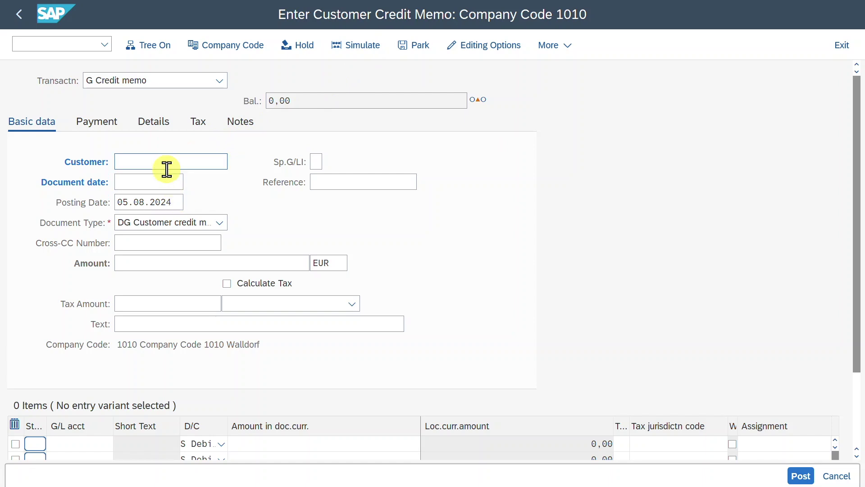
- Open transaction BP in a new session and create an organization named Test Customer Debit Memo 1 with search term Test Customer
click(70, 51)
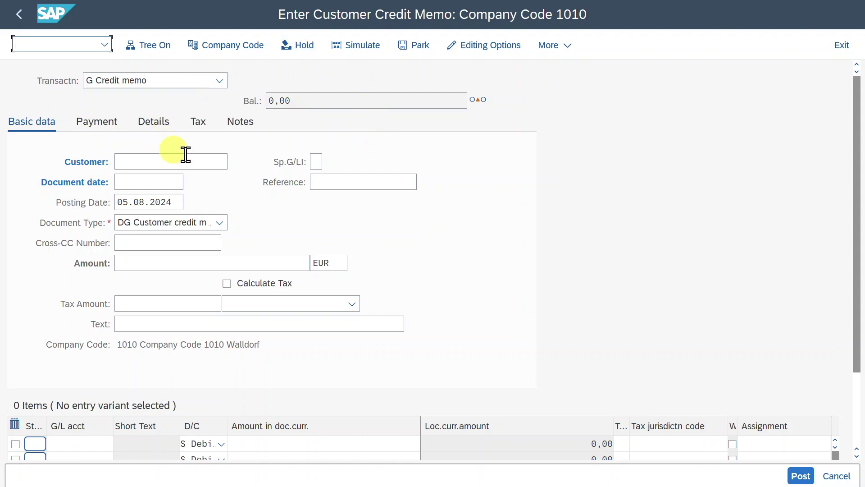
text(/obp)
key(Return)
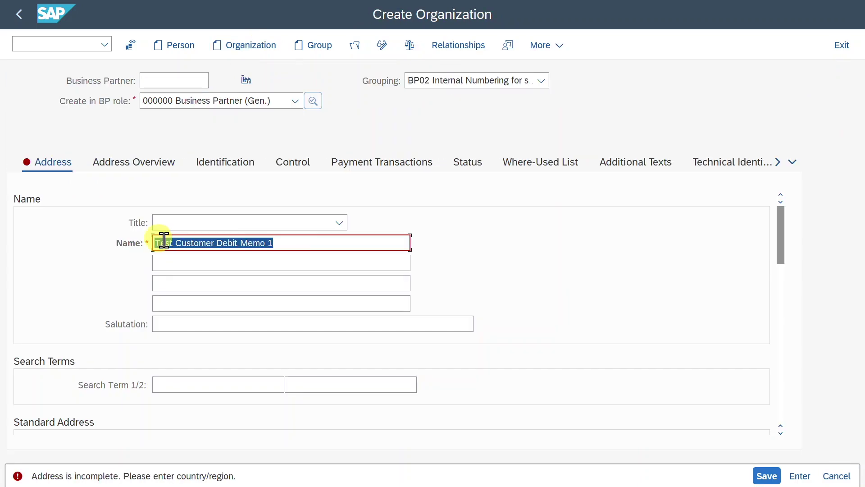
drag(157, 243, 281, 244)
click(293, 323)
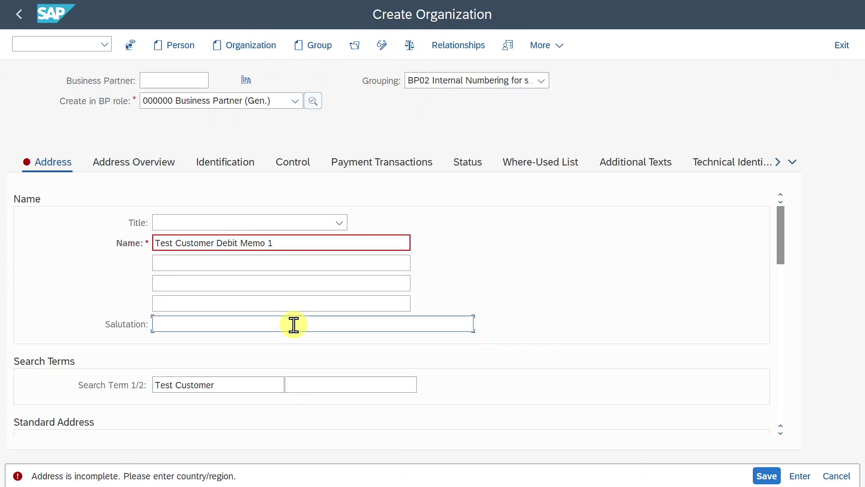
- Fill in the organization's street, house number, postal code and city, and set the country to DE
scroll(255, 315, down, 3)
click(227, 365)
text(Test)
click(409, 365)
text(12)
click(191, 387)
text(12345)
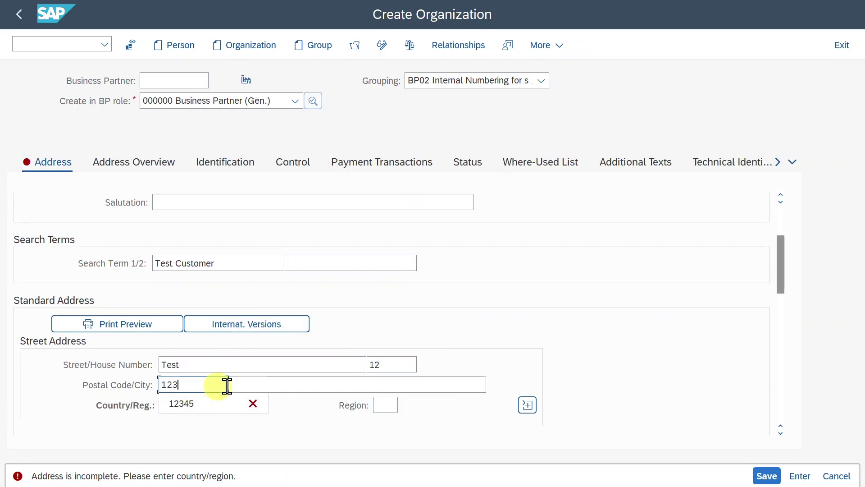
click(266, 385)
text(Test)
click(175, 405)
text(DE)
key(Return)
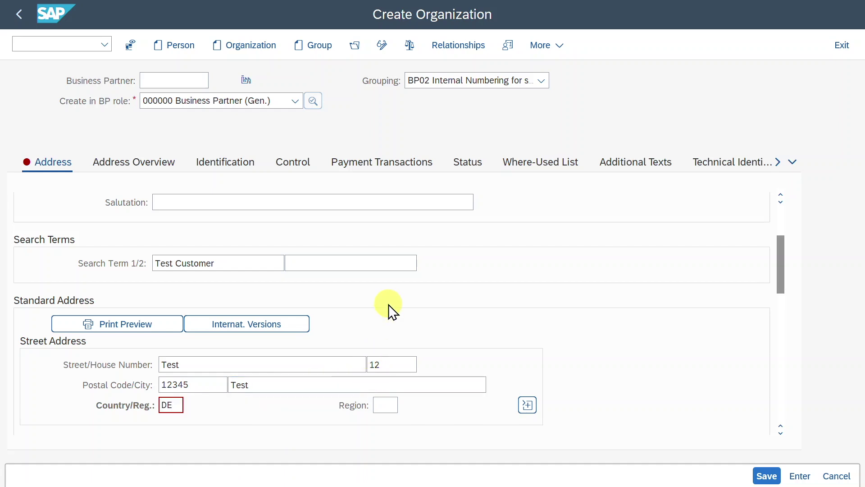
- Add a bank details entry with country DE, bank key 10011001 and the bank account number
click(350, 164)
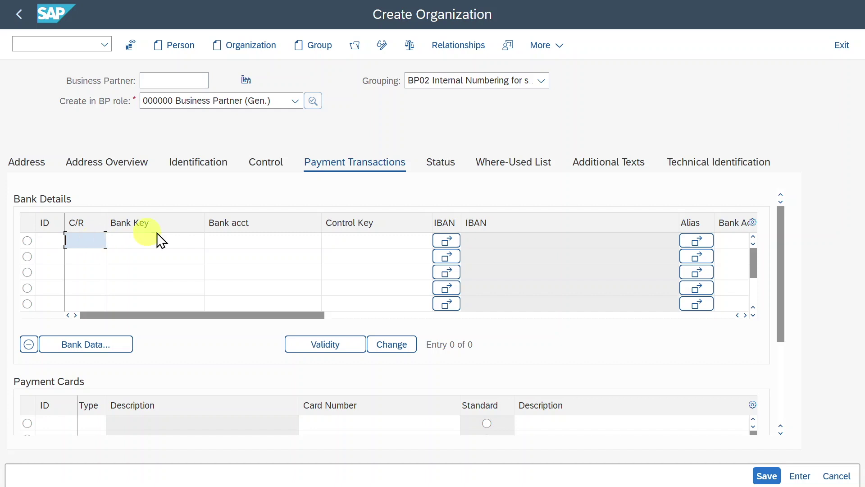
click(185, 240)
click(163, 259)
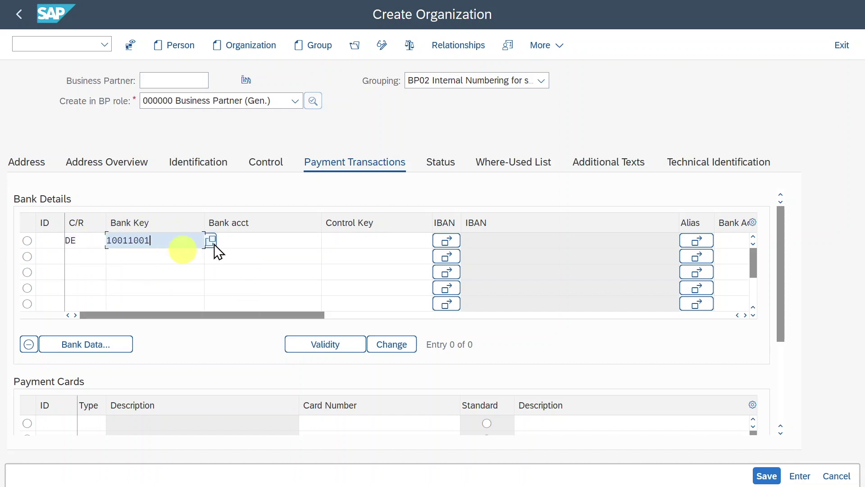
click(243, 240)
click(242, 256)
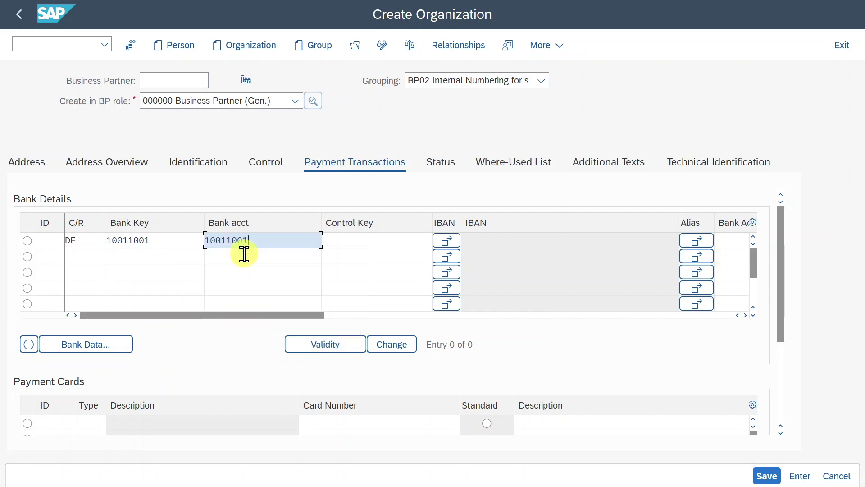
- Generate the IBAN for the bank details entry and save the new business partner
click(446, 240)
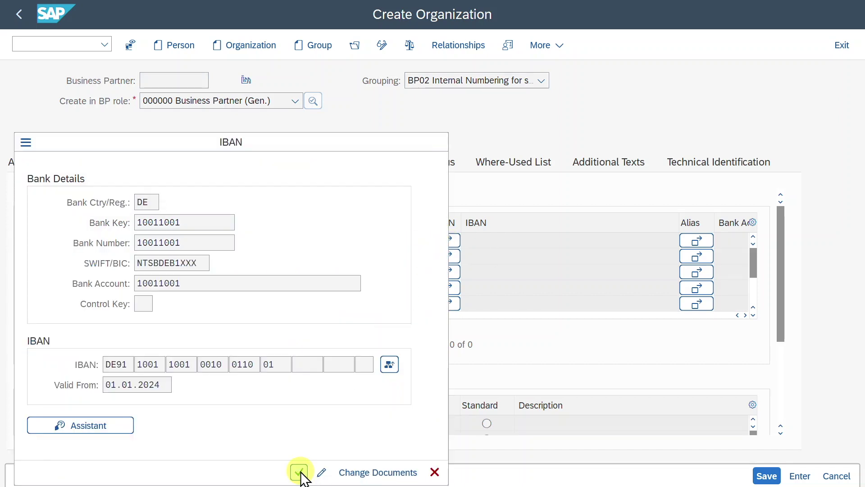
click(299, 472)
click(767, 474)
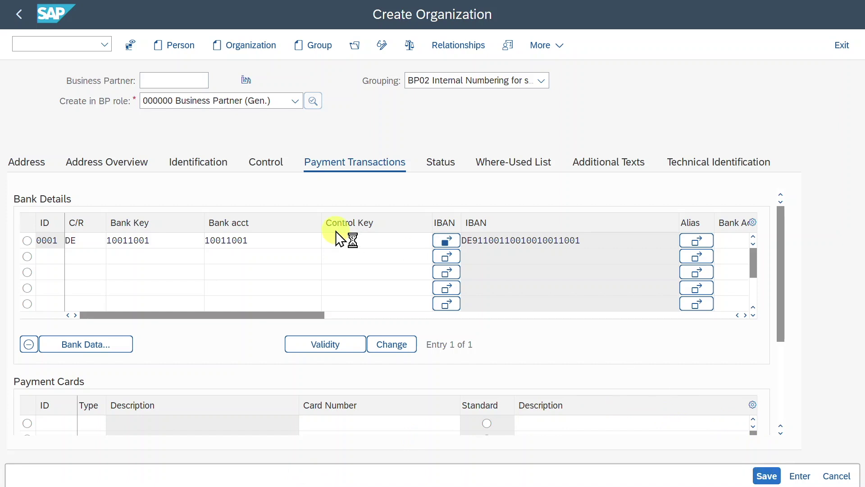
- Switch the business partner to change mode and add the role FLCU00 FI Customer
click(383, 45)
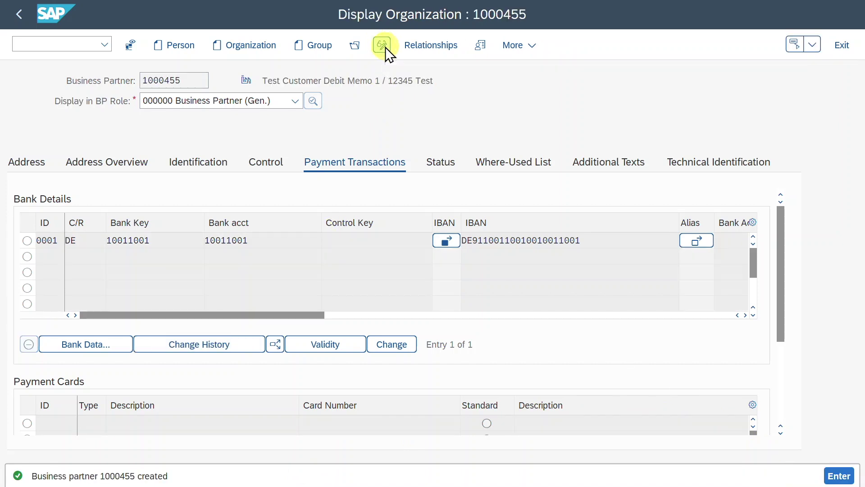
click(290, 99)
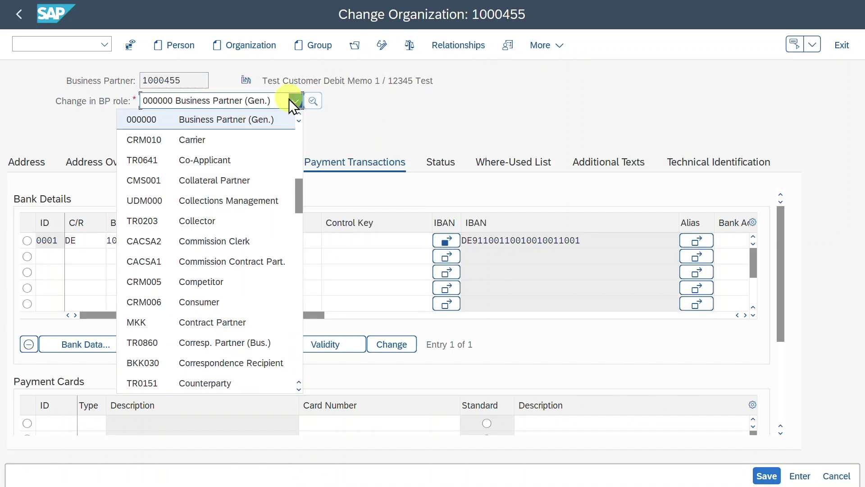
key(f)
key(f)
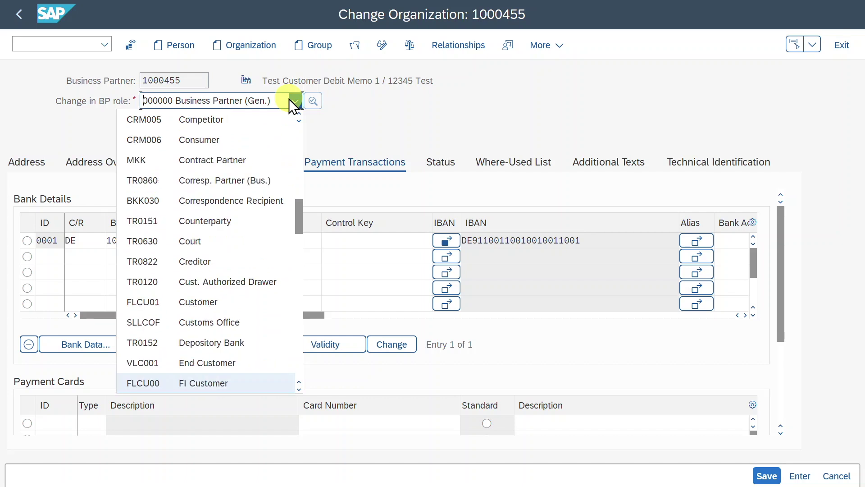
click(214, 384)
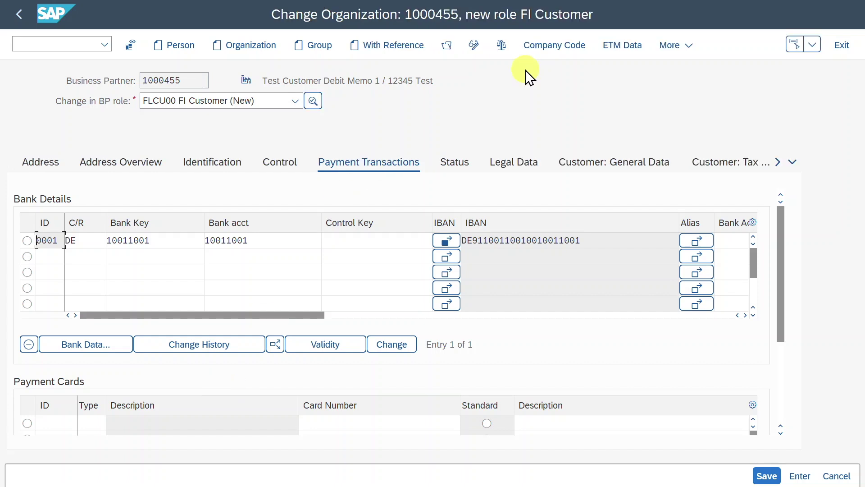
- Maintain the customer's data for company code 1010 and set the reconciliation account to 12100000
click(545, 46)
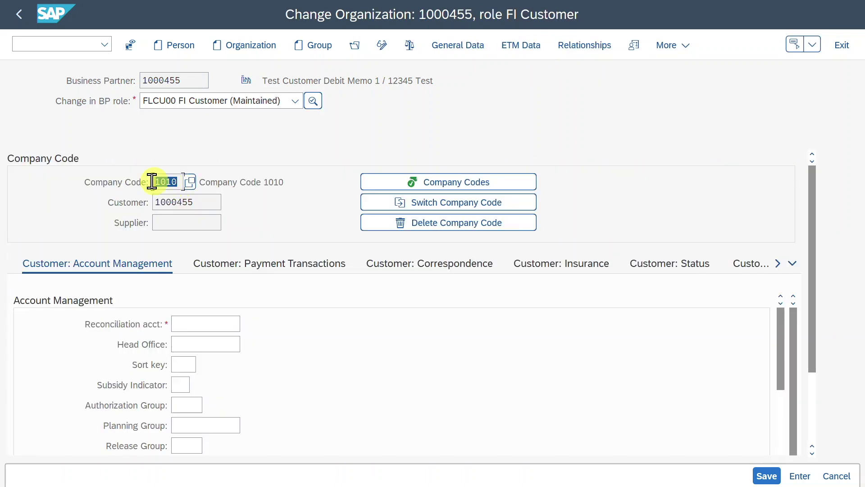
click(176, 182)
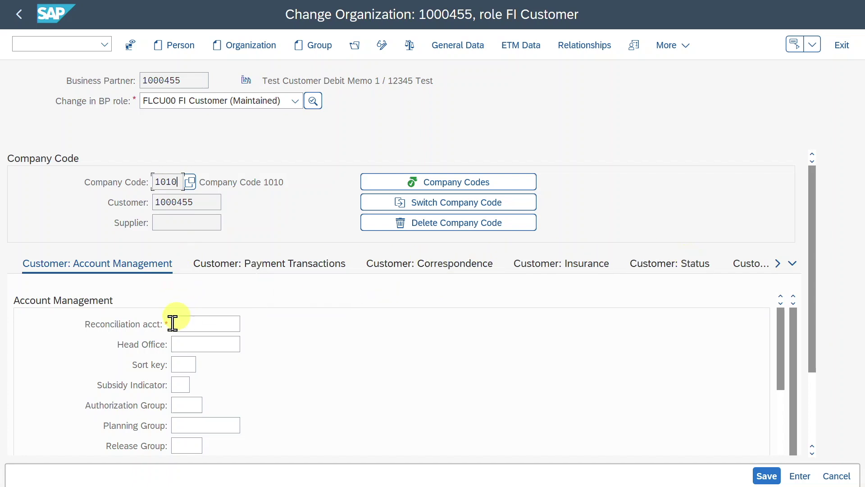
click(208, 321)
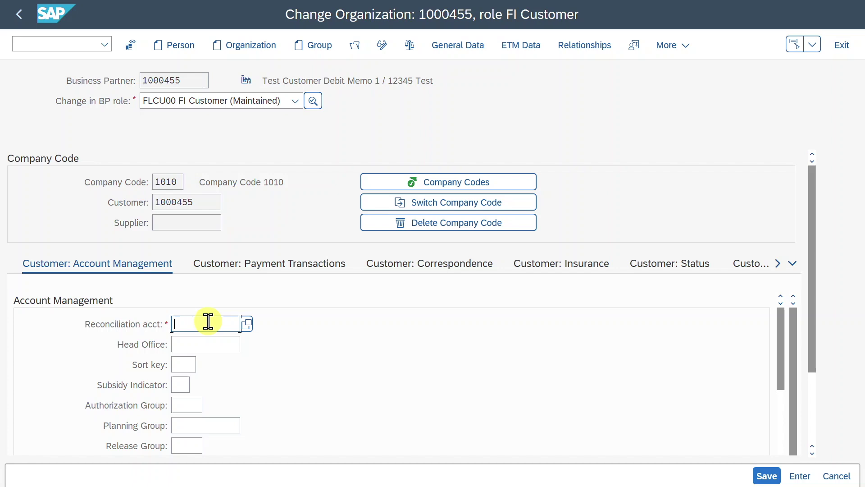
click(202, 342)
key(Return)
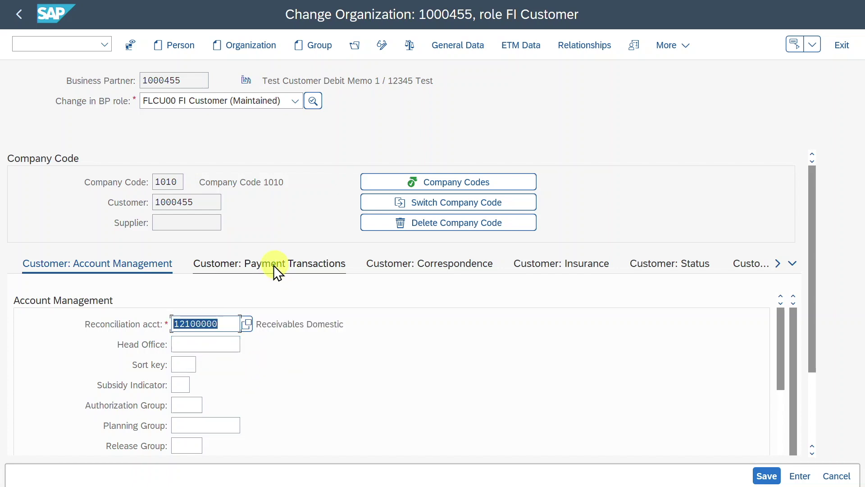
- Set both the customer's terms of payment and the credit memo payment term to 0001
click(240, 265)
key(BackSpace)
click(185, 346)
click(184, 348)
key(BackSpace)
click(188, 360)
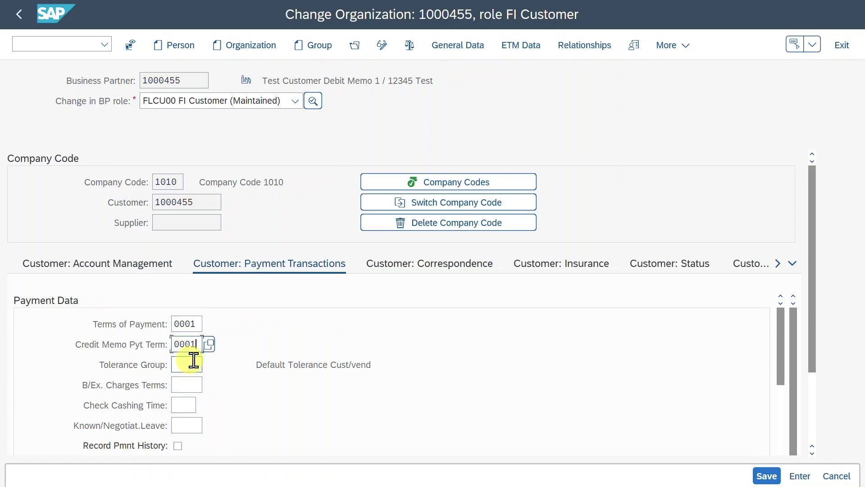
key(Return)
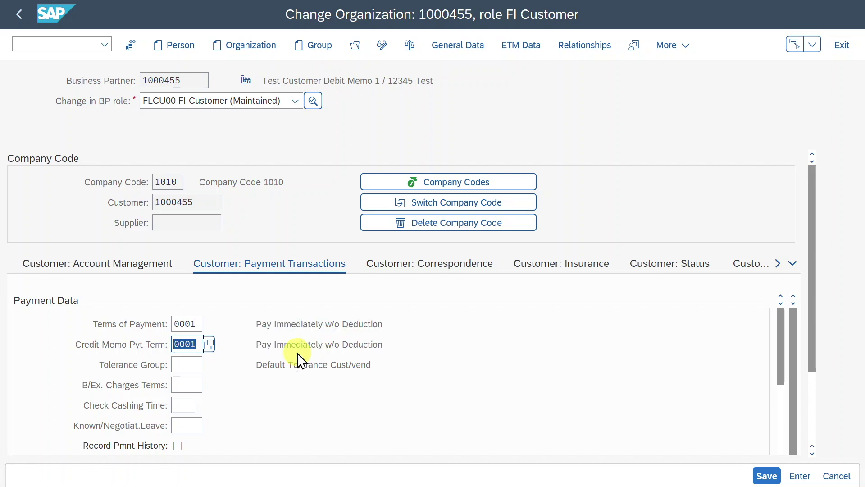
- Assign payment method T, SEPA Credit Transfer, to the customer's automatic payment transactions and save the changes
scroll(297, 353, down, 5)
click(201, 344)
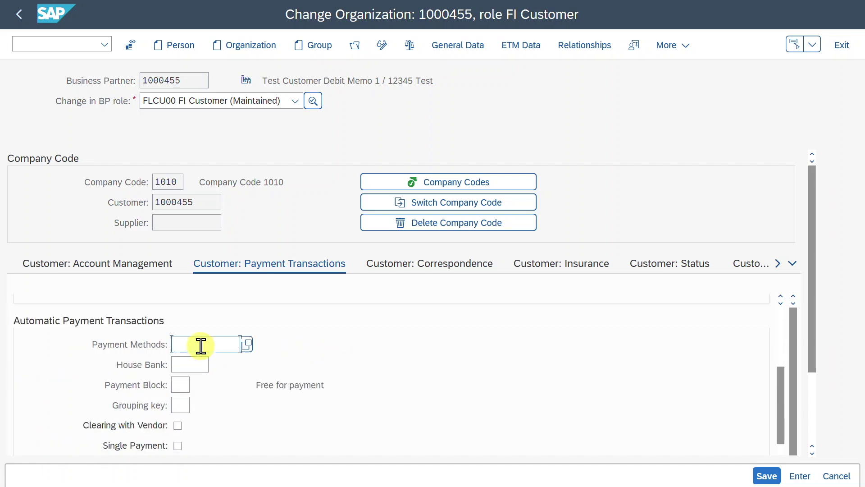
click(243, 347)
click(331, 83)
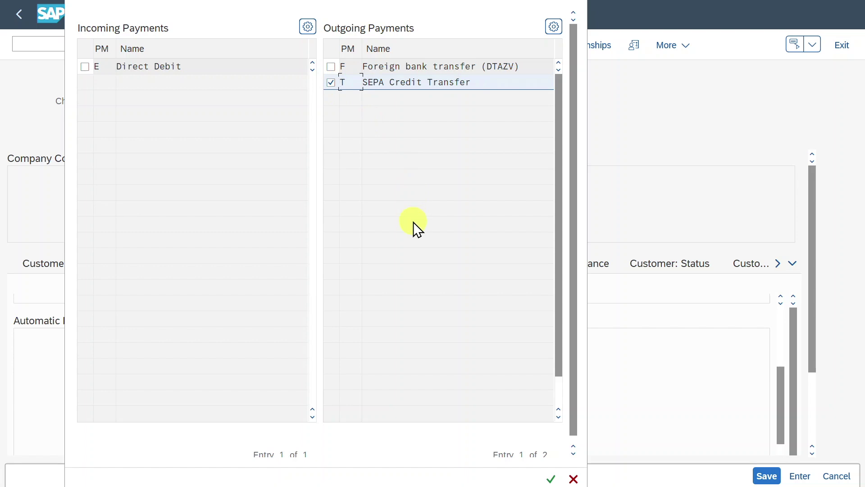
click(550, 479)
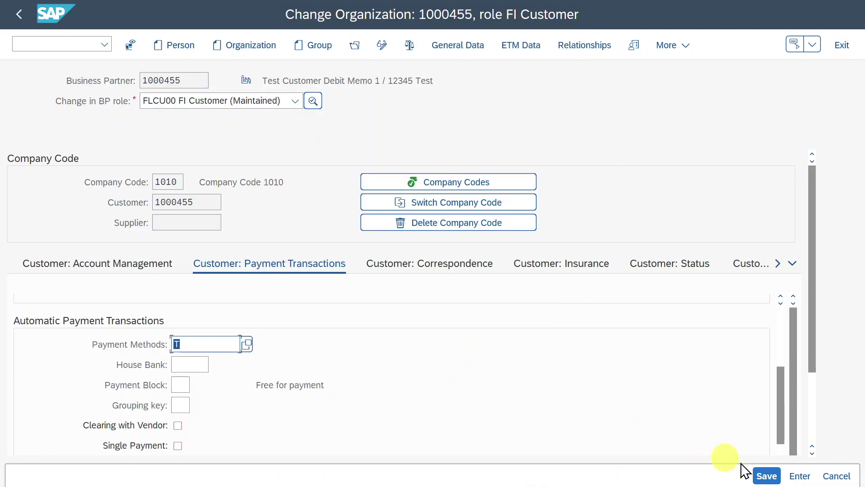
click(766, 476)
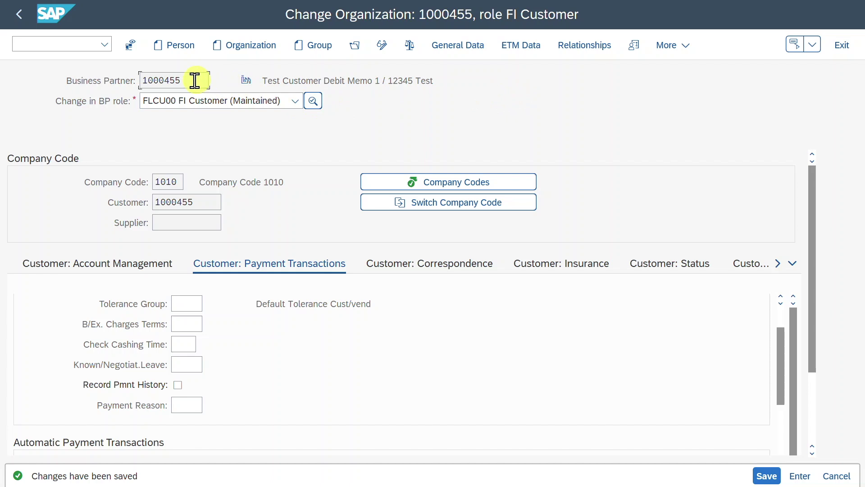
- Copy the business partner number into the FB75 credit memo's customer field and set the document date to 05.08.2024
drag(197, 80, 126, 84)
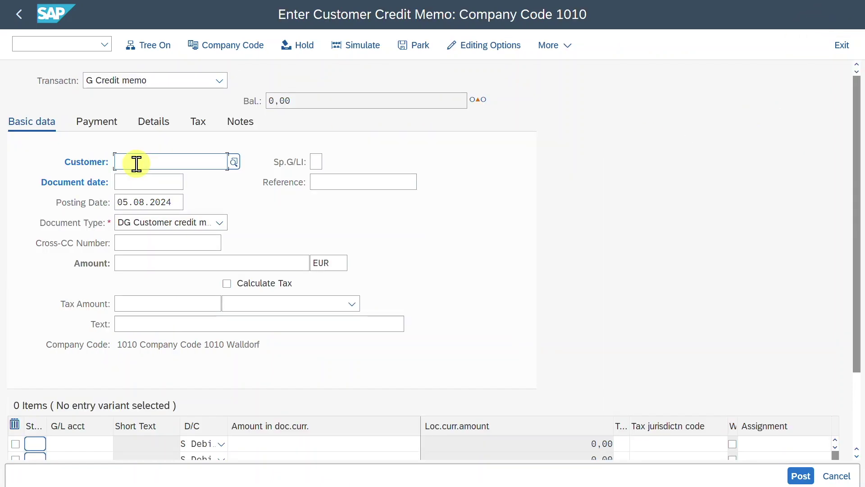
text(1000455)
click(140, 182)
text(05.08.2024)
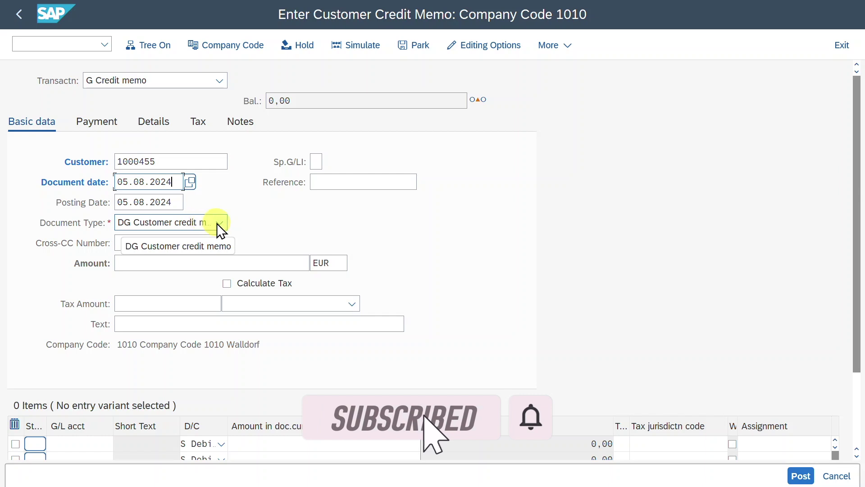
- Enter a credit memo amount of 1190 EUR, enable tax calculation, and choose tax code V0 (Input Tax non taxable)
key(Return)
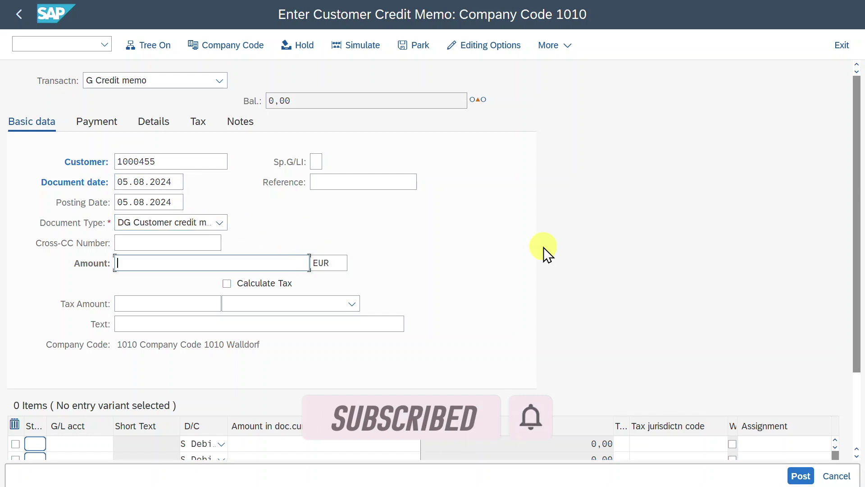
text(1190)
click(234, 283)
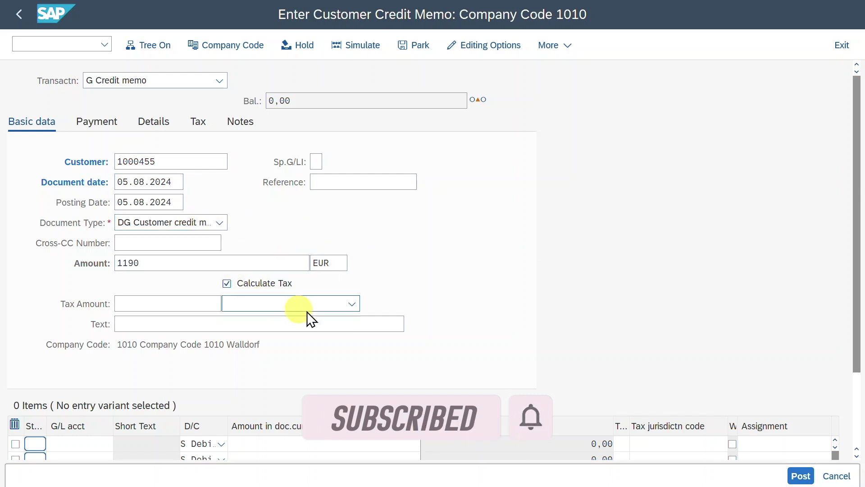
click(351, 305)
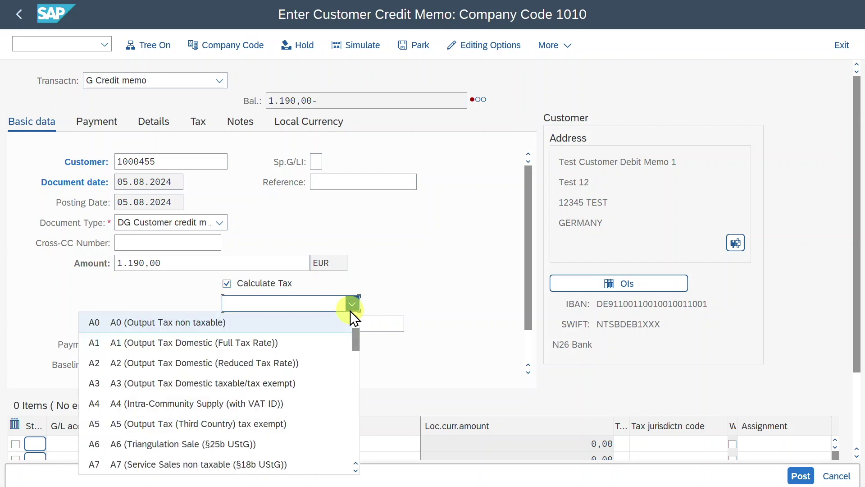
key(v)
click(248, 465)
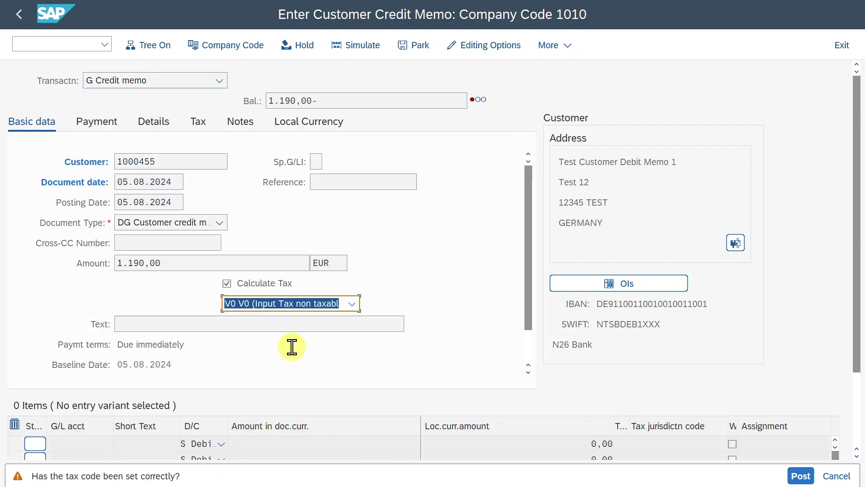
- Enter G/L account 61500000 in the first line item of the credit memo
drag(859, 270, 862, 324)
click(98, 377)
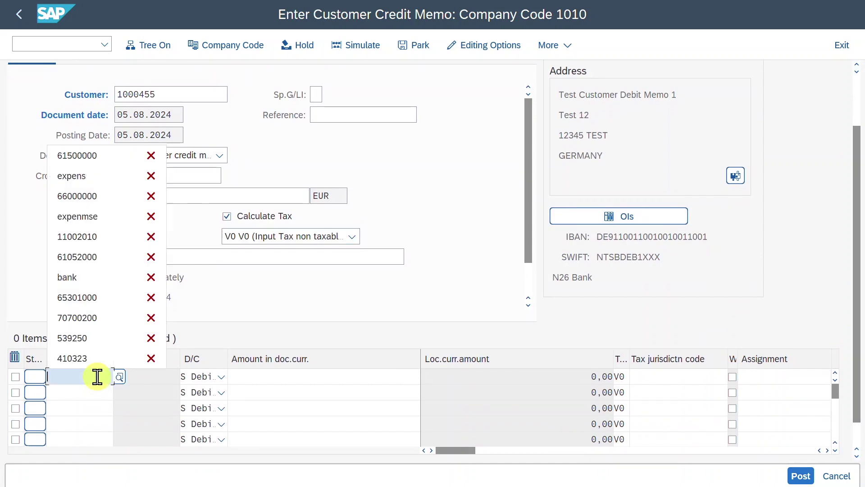
click(82, 154)
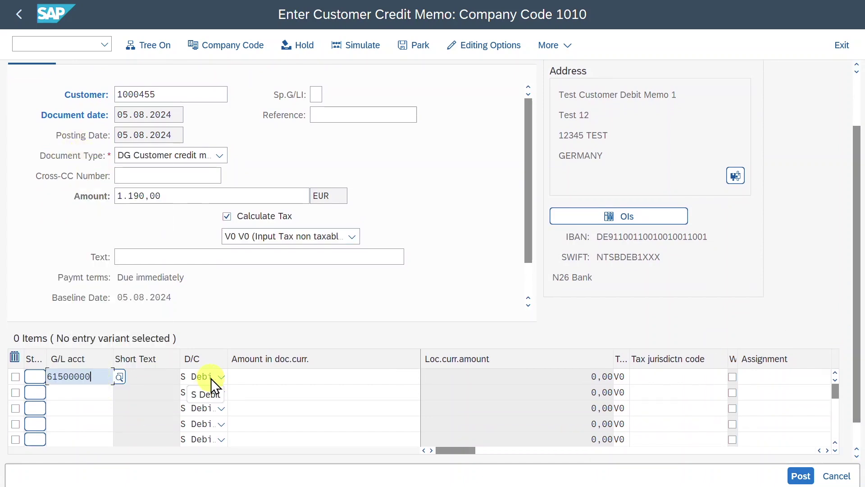
- Review the notes on debiting the revenue account and crediting the customer, and return to the credit memo
key(alt+Tab)
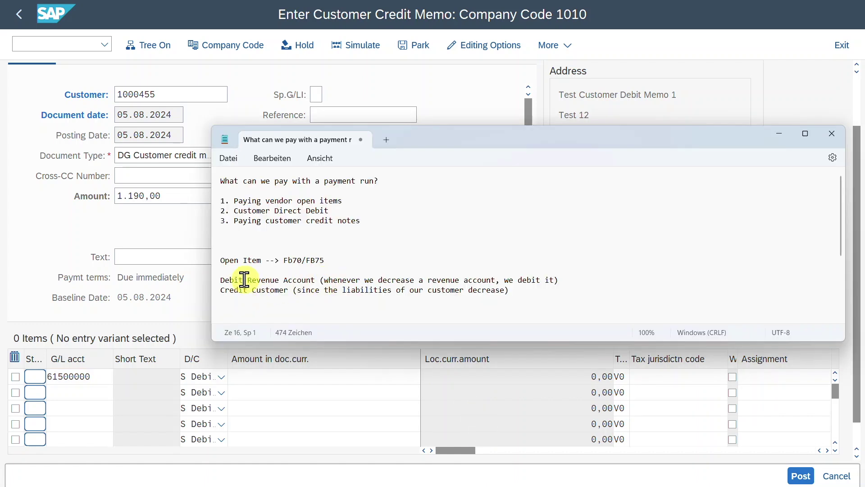
click(220, 283)
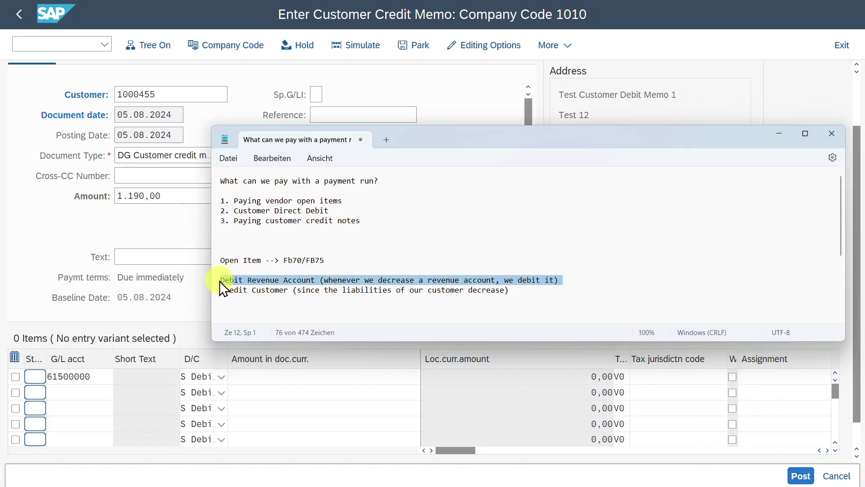
click(340, 283)
drag(324, 282, 448, 284)
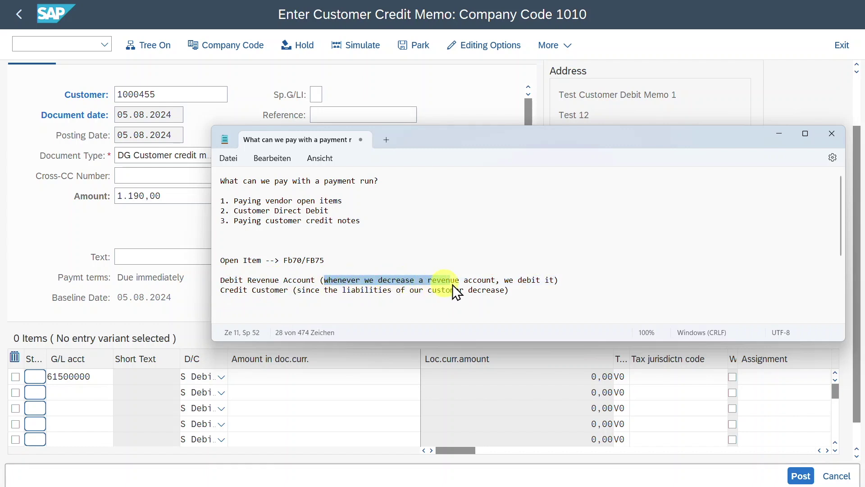
drag(544, 283, 556, 283)
click(293, 290)
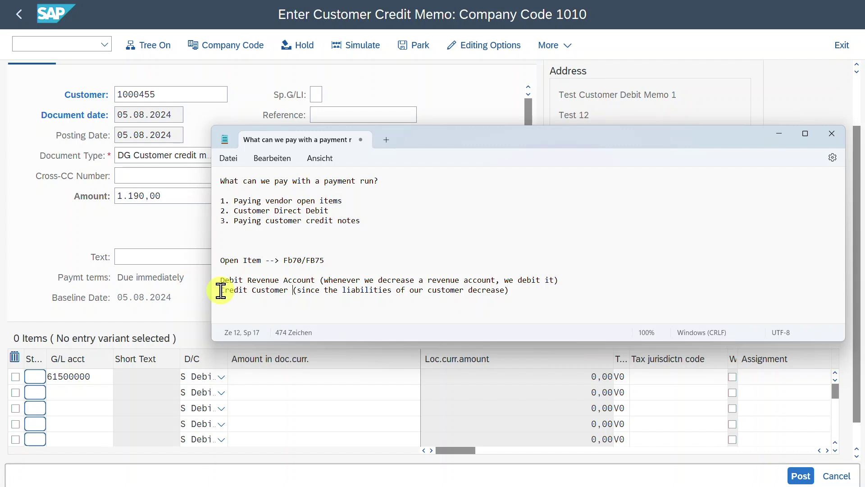
click(159, 233)
- Set the document currency amount of the first G/L line item to 1190 and validate the entry
click(270, 376)
text(1190)
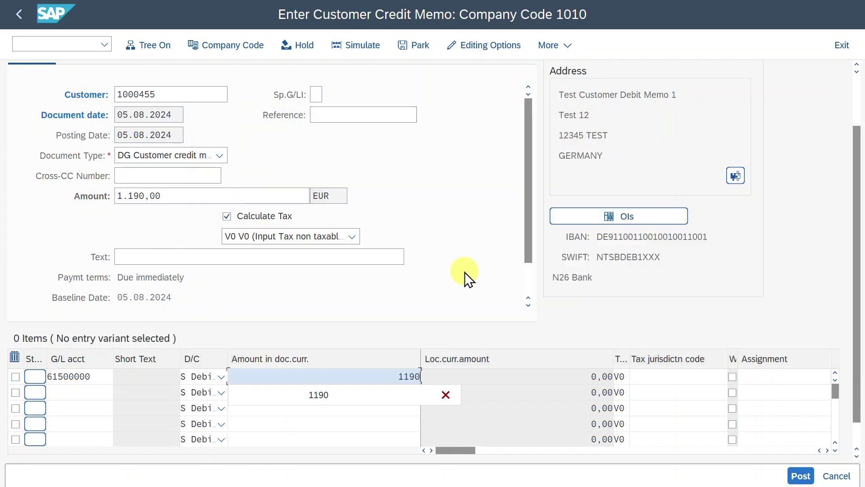
key(Tab)
key(Return)
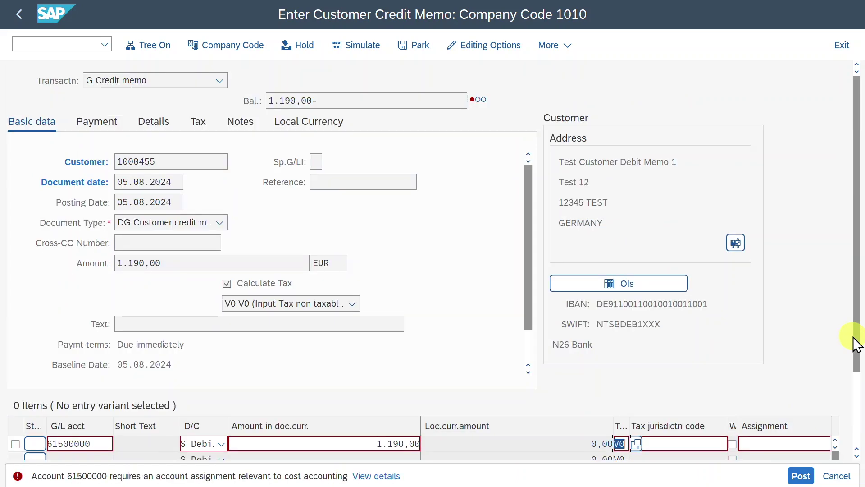
- Assign cost center 10101601 to the G/L line item and post the credit memo
drag(856, 351, 495, 424)
click(742, 358)
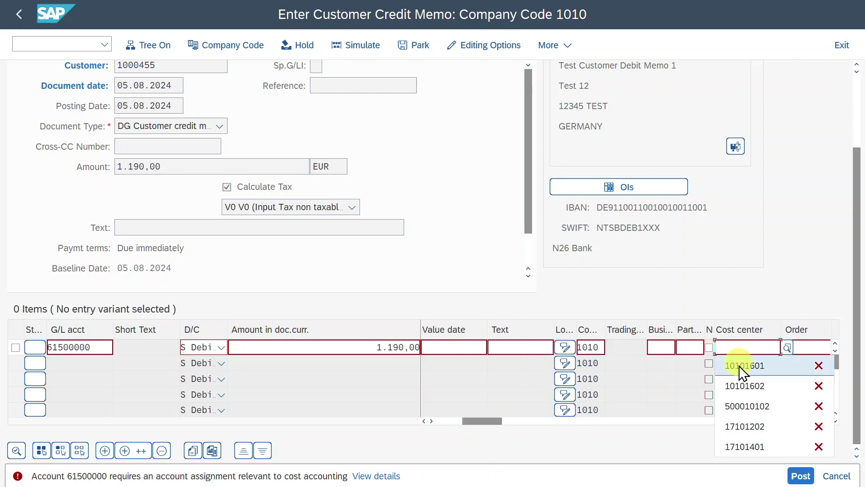
click(742, 363)
key(Return)
click(800, 476)
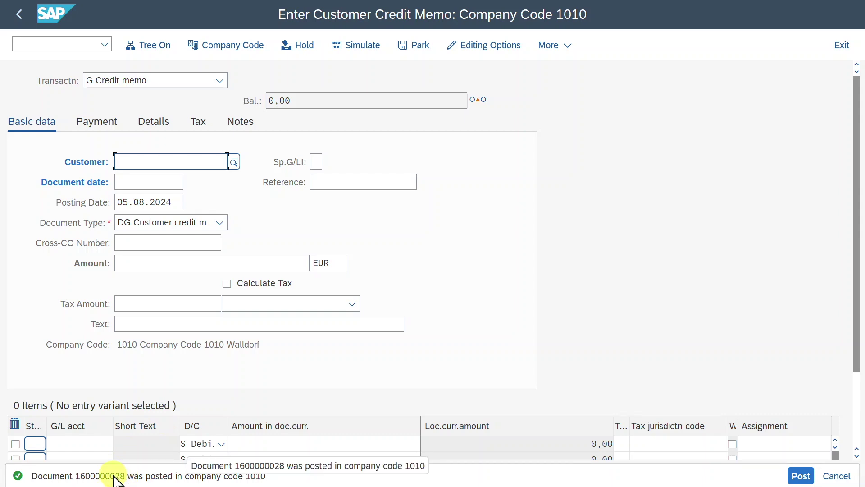
- Display the posted document in transaction FB03 and examine its customer and G/L line items
double_click(114, 476)
click(58, 44)
text(/nfb0)
key(Return)
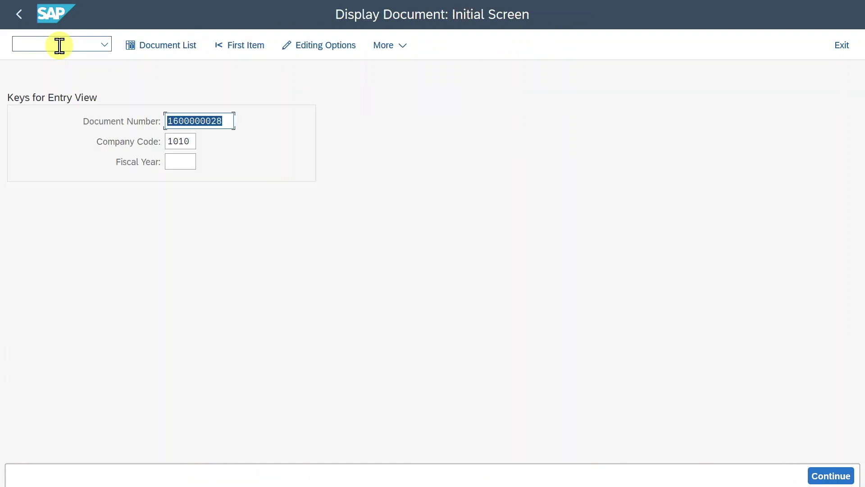
key(Return)
click(212, 263)
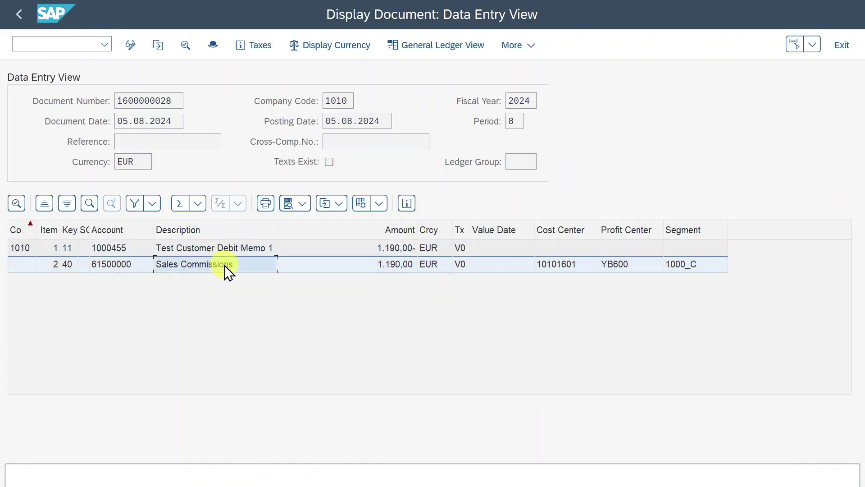
click(221, 249)
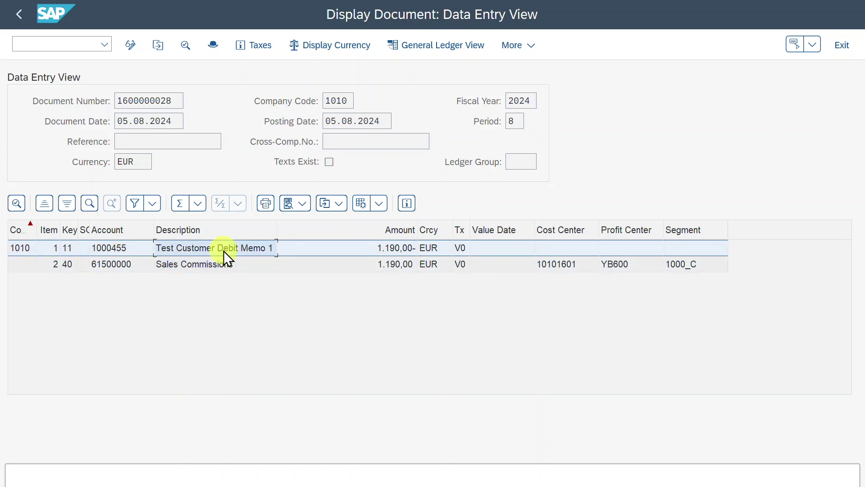
- Start transaction F110 and create a payment run with run date 05.08.2024 and identification 12345
click(73, 44)
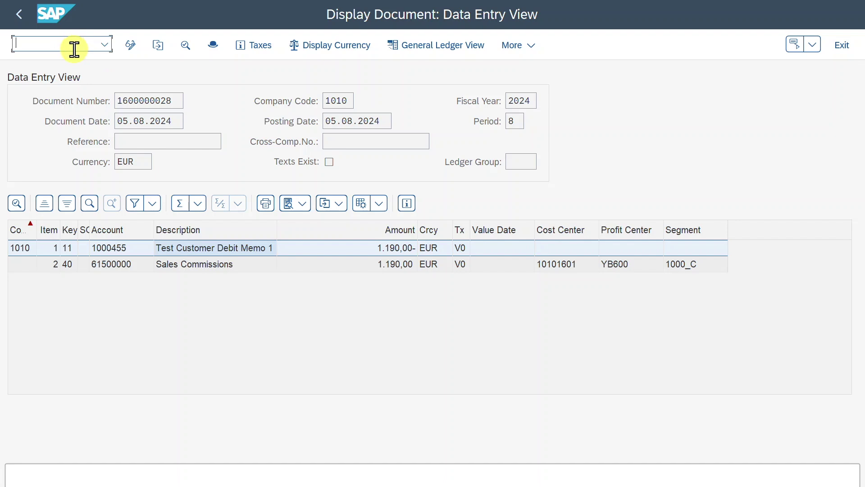
text(/Nf110)
key(Return)
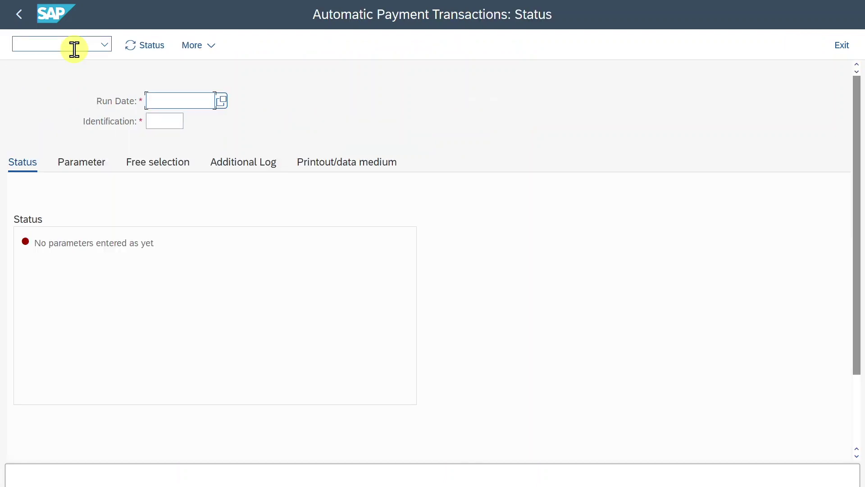
text(05082024)
key(Tab)
text(12345)
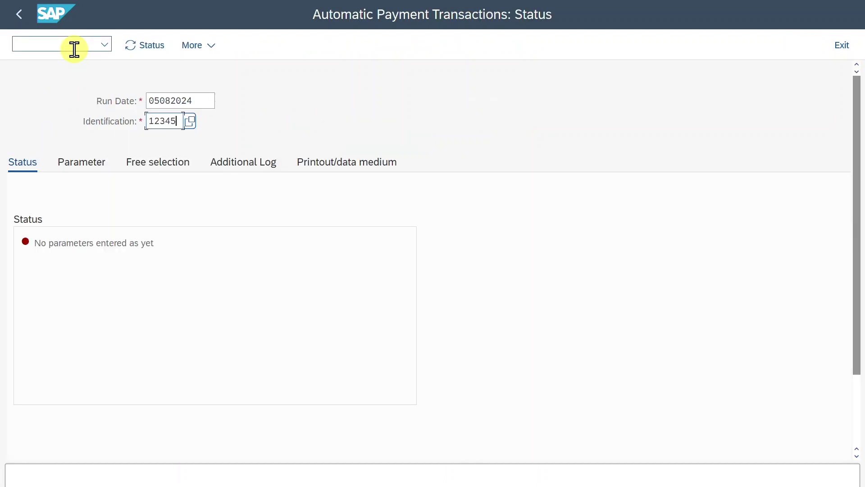
key(Return)
- Copy the date 05.08.2024 into Customer Items Due By in the payment run parameters
click(81, 160)
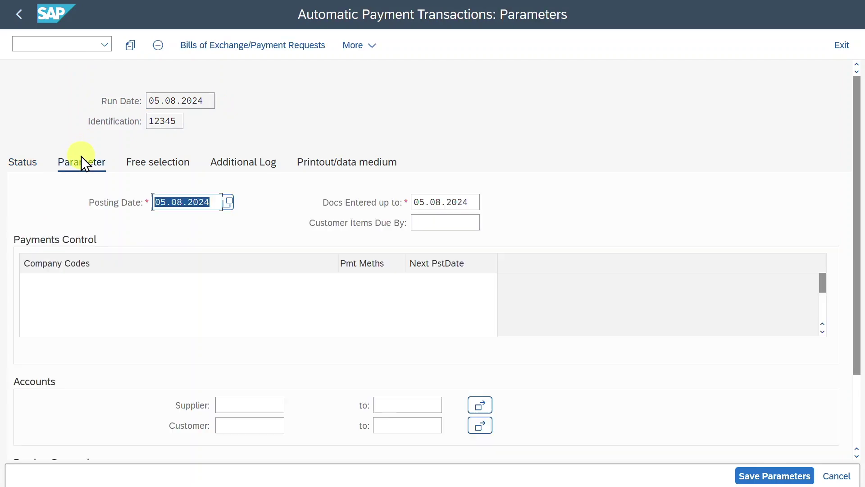
click(201, 204)
drag(201, 203, 155, 203)
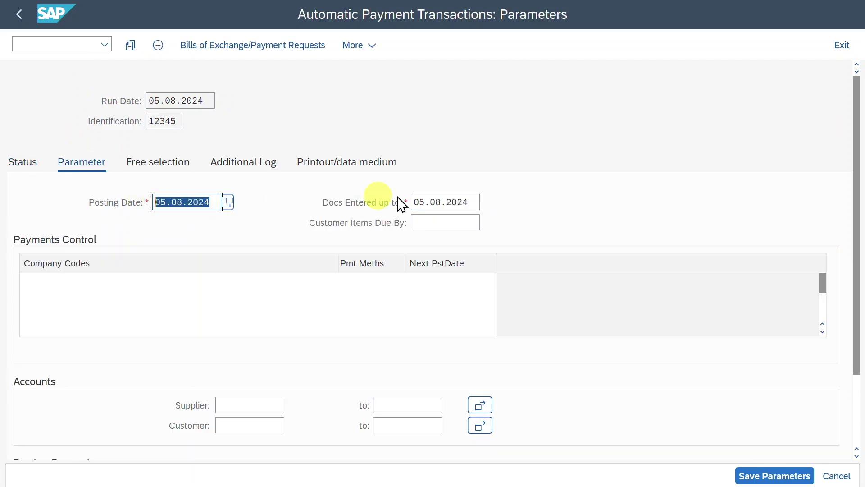
drag(468, 202, 385, 204)
key(ctrl+c)
click(435, 224)
key(ctrl+v)
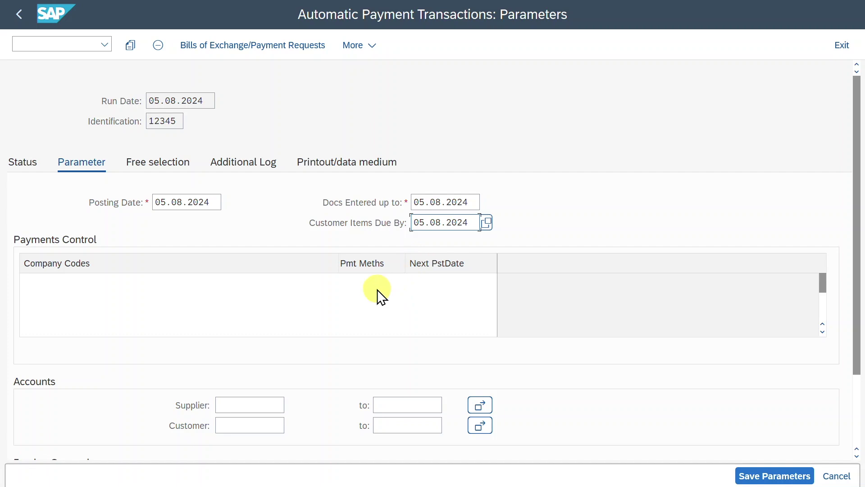
- Fill in payments control with company code 1010, payment method T, and next posting date 06.08.2024
click(232, 286)
text(1010)
key(Tab)
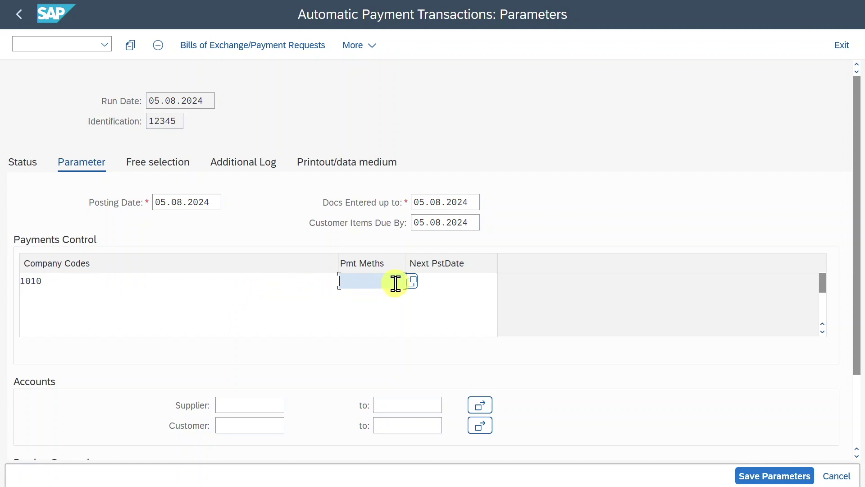
click(382, 283)
text(T)
click(450, 280)
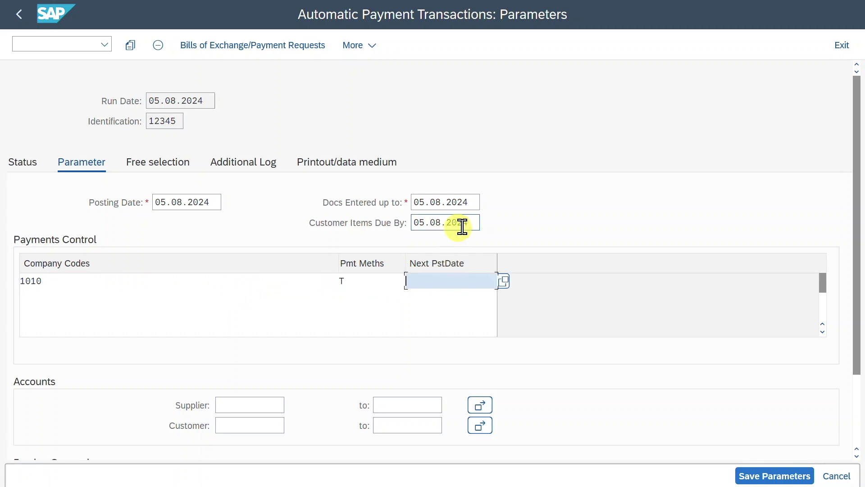
text(06)
click(439, 299)
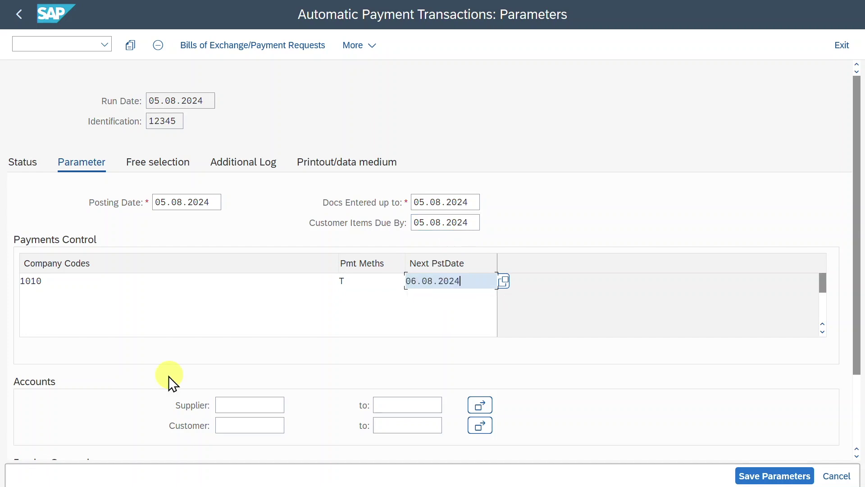
- Restrict the payment run's accounts to the test customer by pasting the copied customer number
click(249, 427)
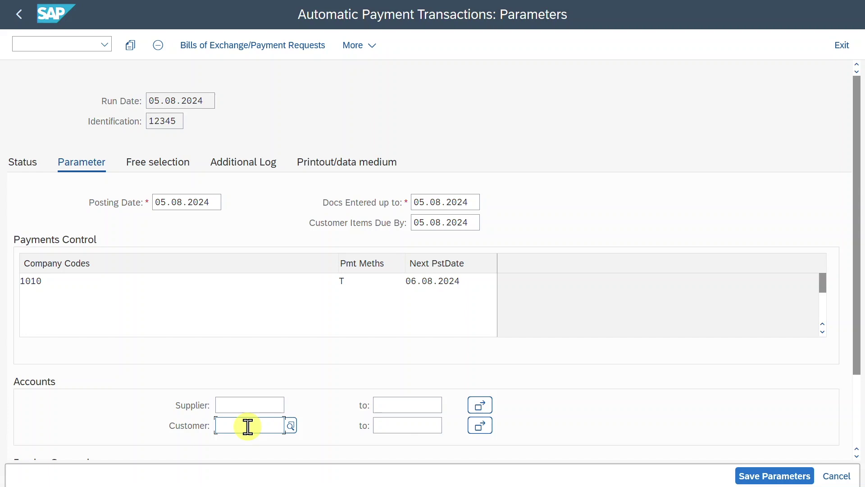
key(super+v)
click(243, 334)
- Log due date check, unsuccessful payment method selection, and payment document line items for the test customer's number, and save the parameters
click(258, 158)
click(61, 243)
click(72, 283)
click(90, 302)
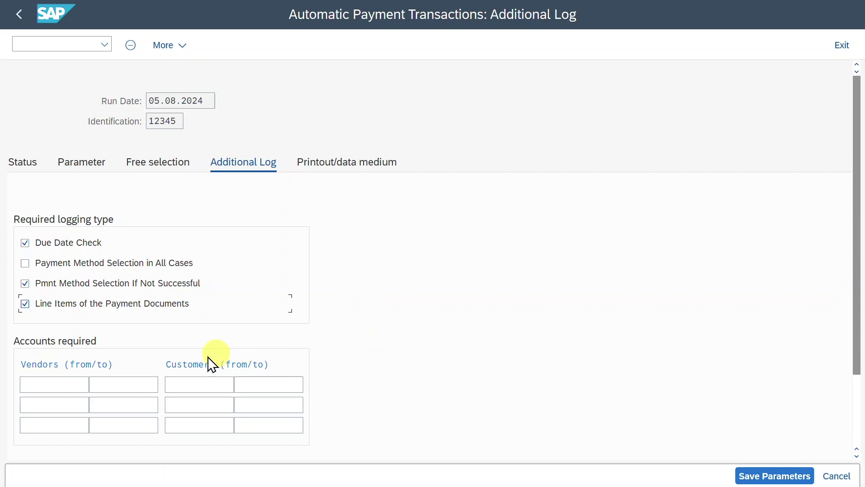
click(186, 383)
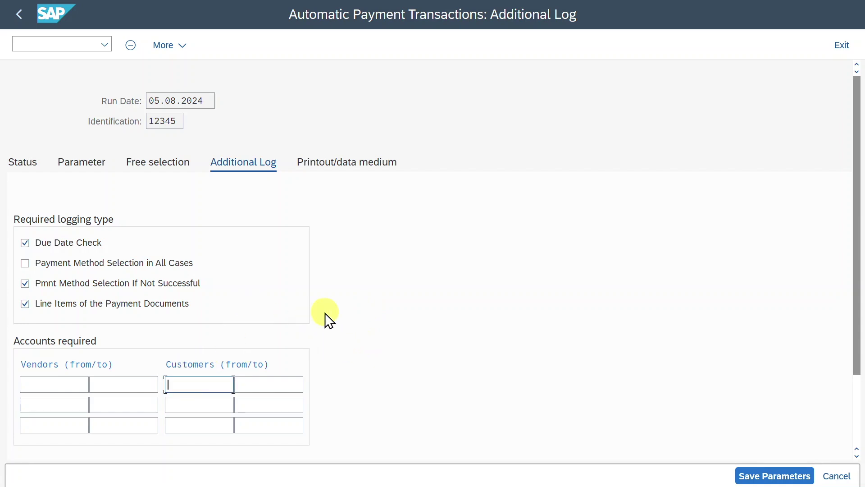
text(1000455)
click(766, 475)
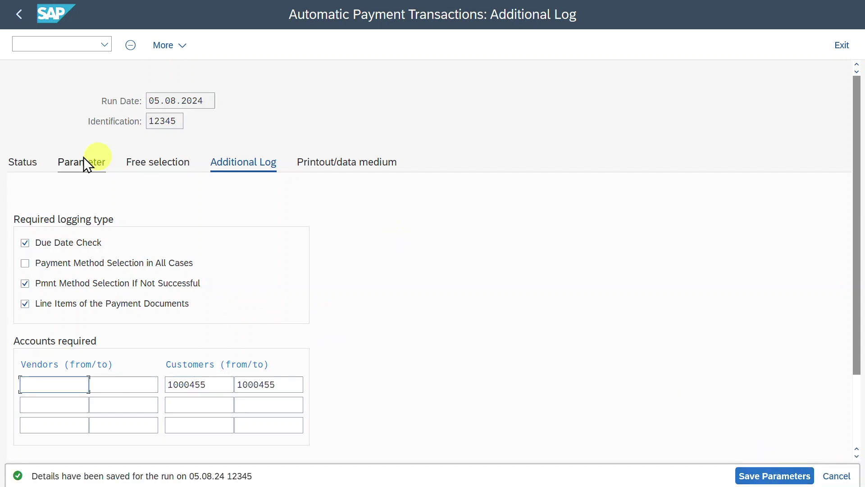
- Schedule the payment proposal run to start immediately
click(23, 160)
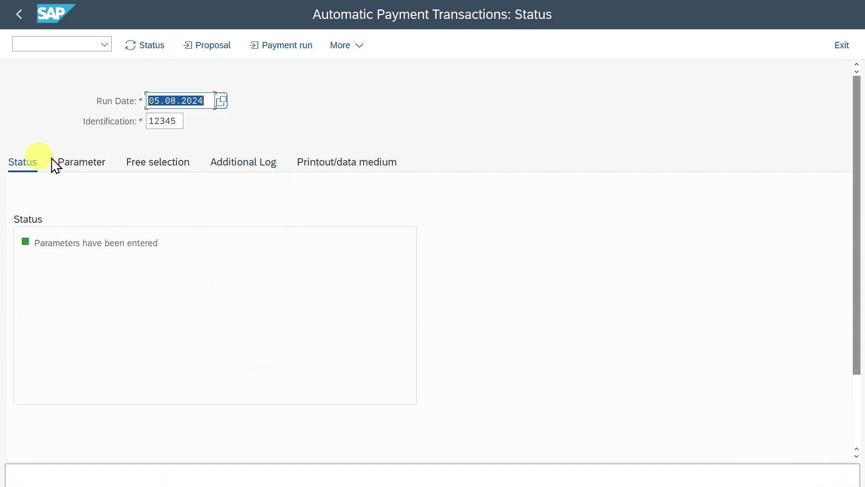
click(203, 45)
click(285, 286)
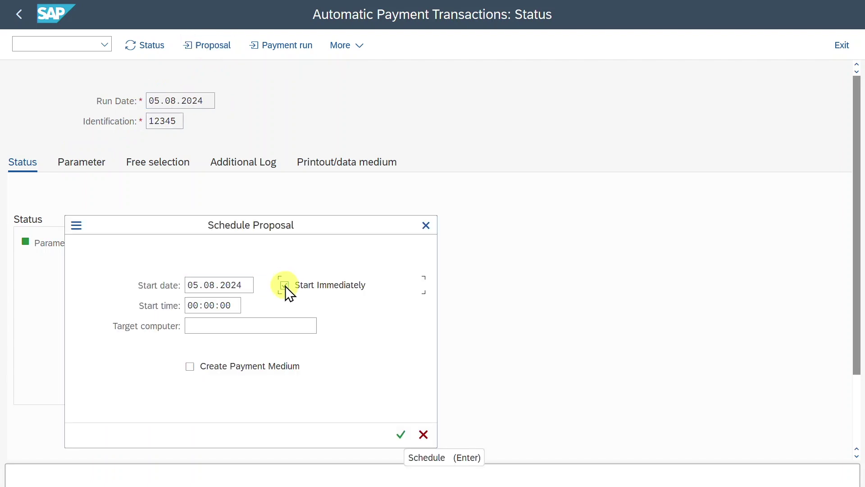
click(400, 434)
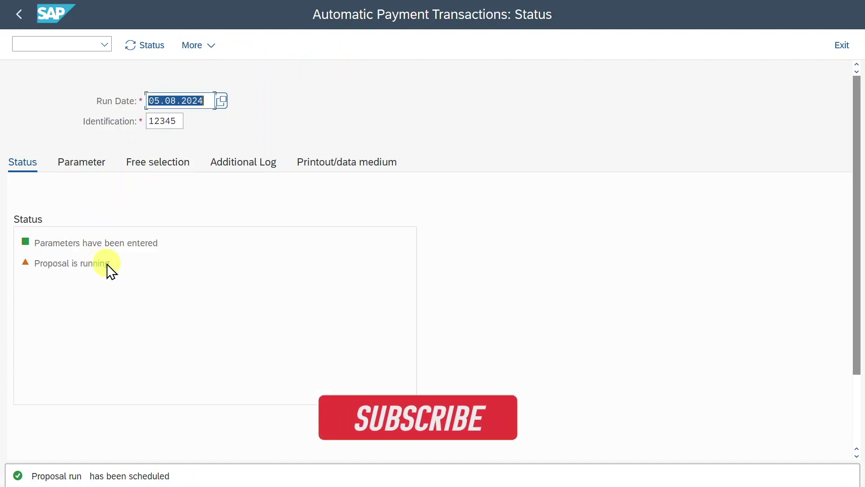
- Refresh the payment run's status and display the payment proposal
click(141, 45)
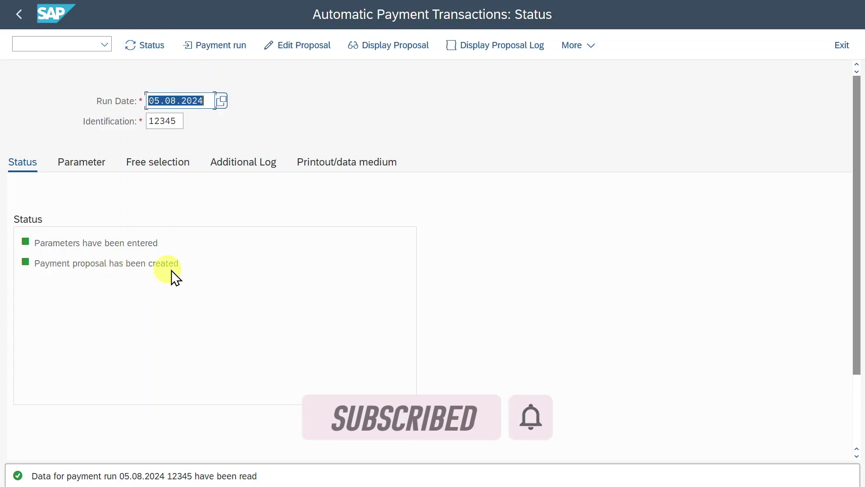
click(392, 46)
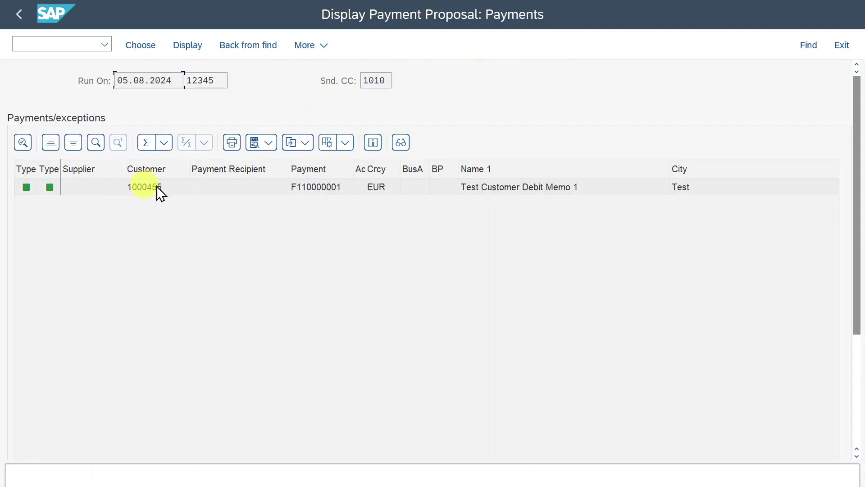
- Inspect the open items behind the test customer's proposed payment, and return to the payment run's status
double_click(56, 190)
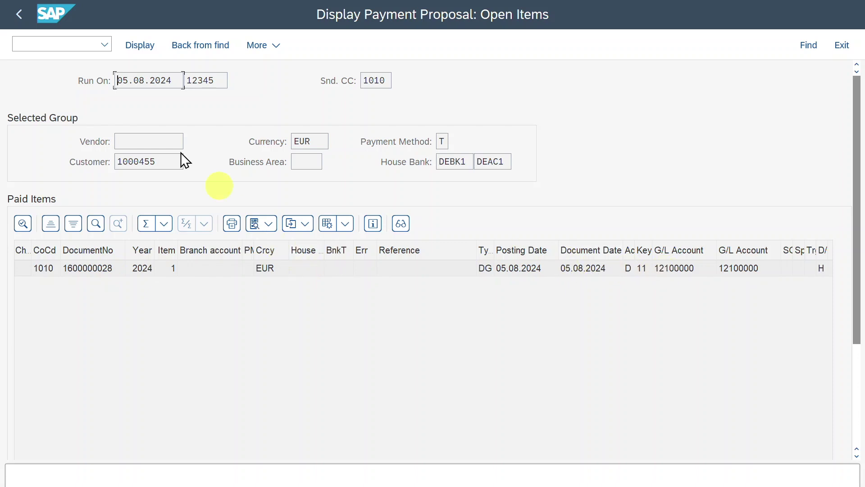
click(18, 15)
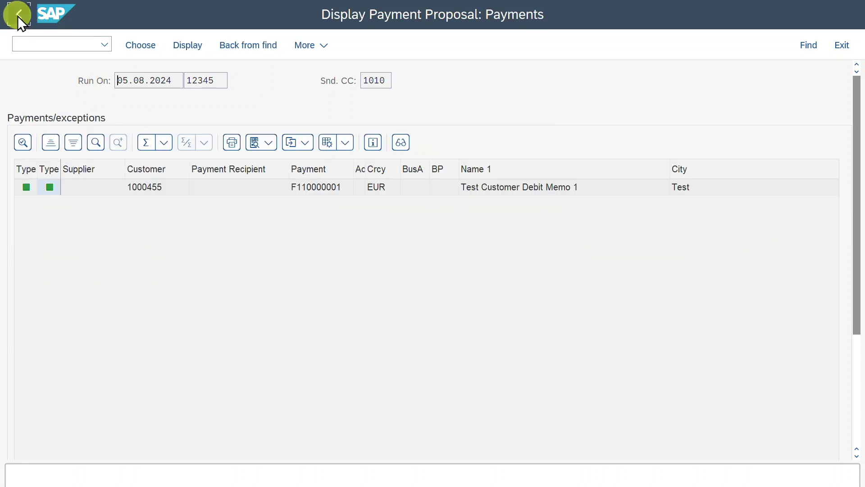
click(18, 16)
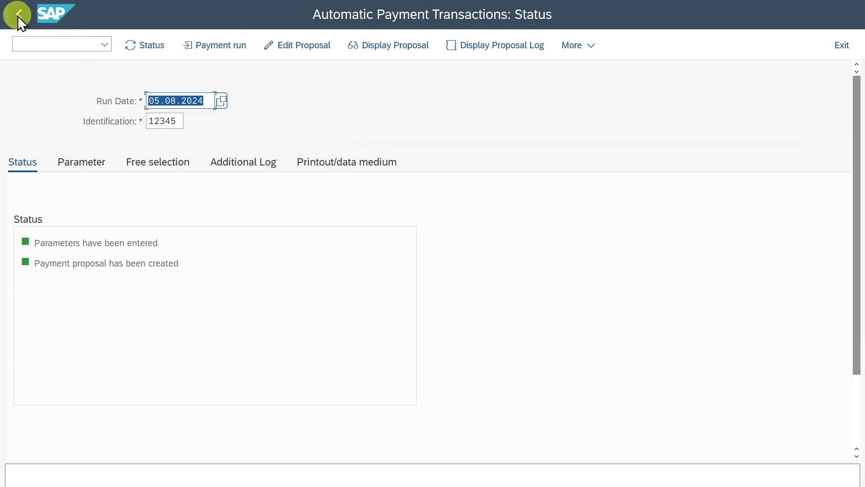
- Schedule the payment run to start immediately with payment medium creation enabled
click(236, 45)
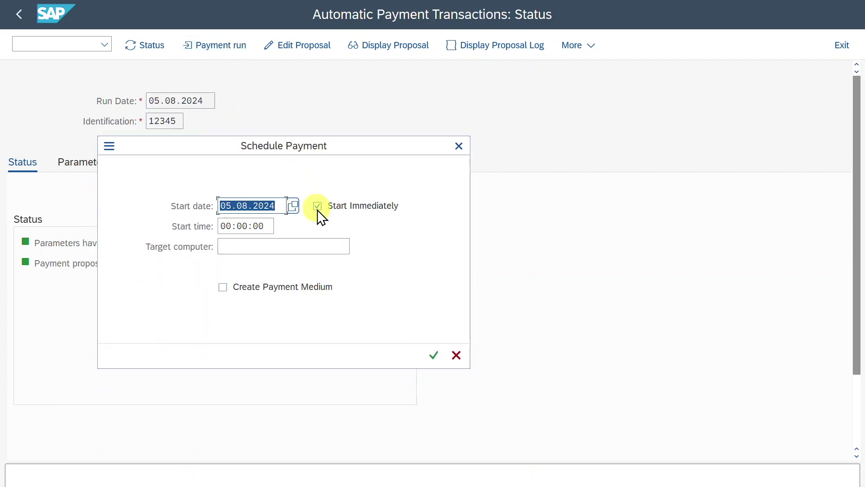
click(273, 284)
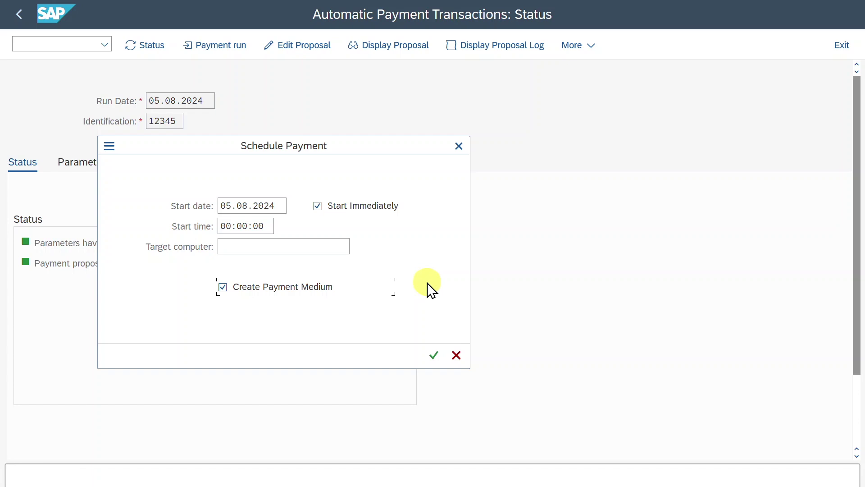
click(434, 357)
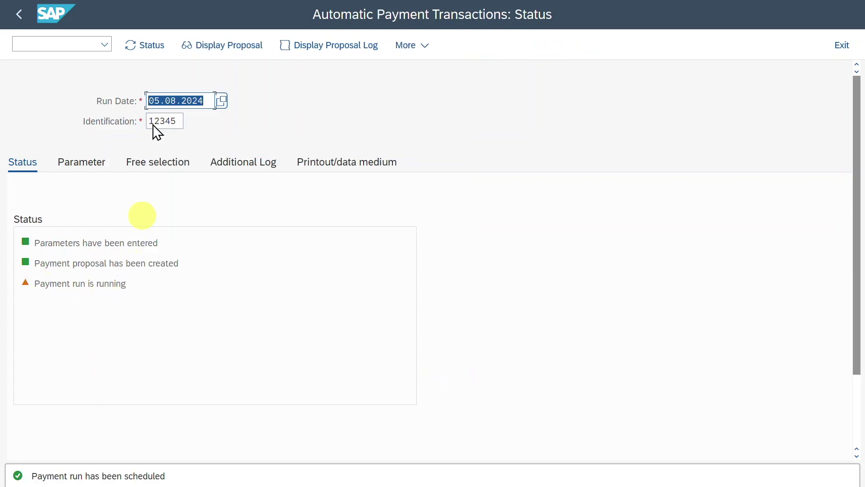
- Refresh the payment run's status and review the payment run's job log
click(151, 48)
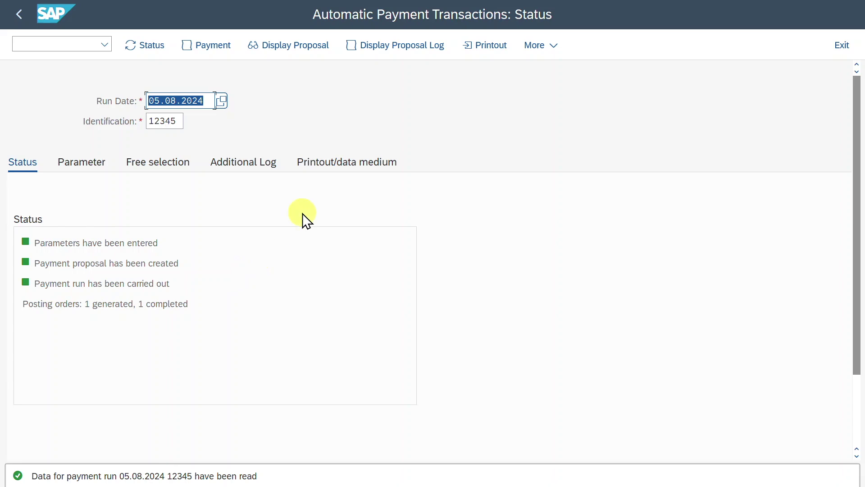
click(216, 47)
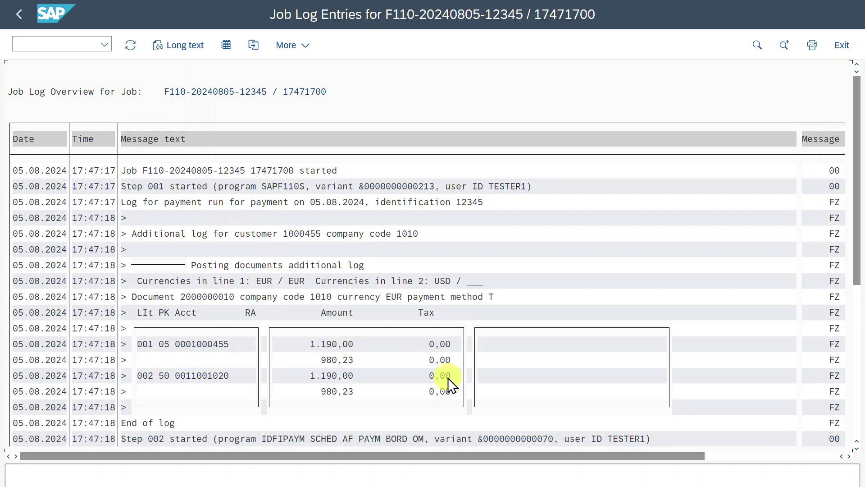
click(21, 12)
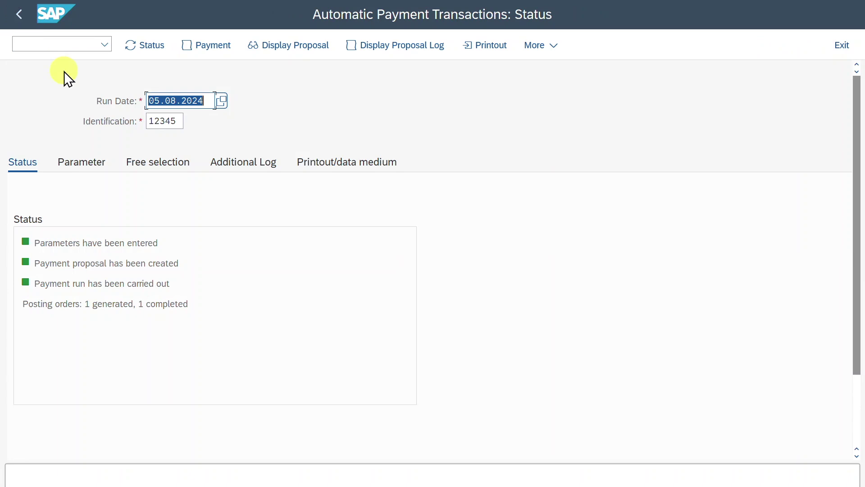
- Open DME administration for the payment run, select its DE_CGI_XML_CT data medium and start its download
click(185, 2)
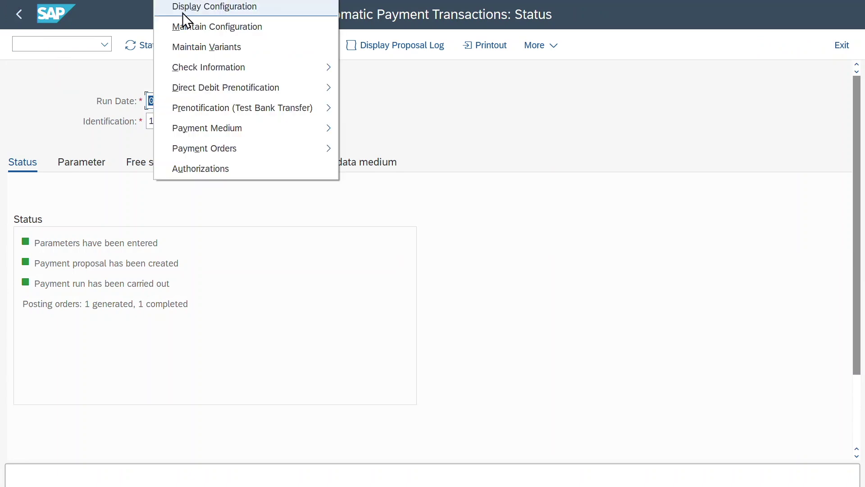
mouse_move(194, 134)
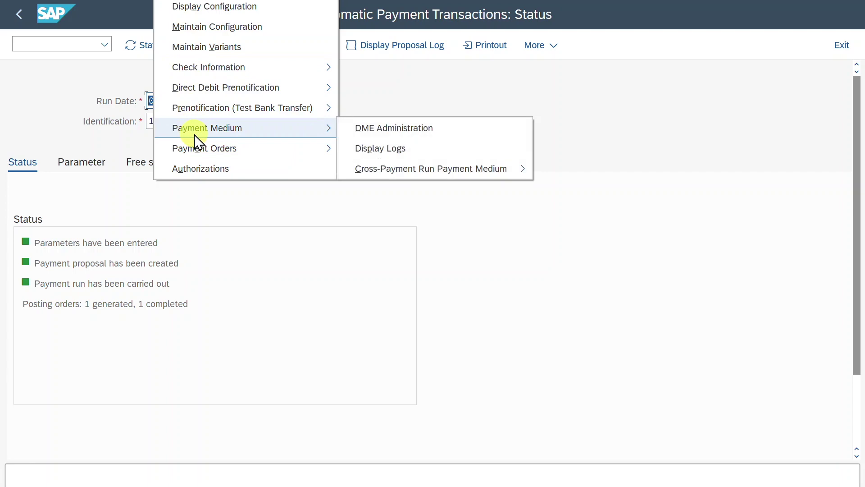
click(383, 131)
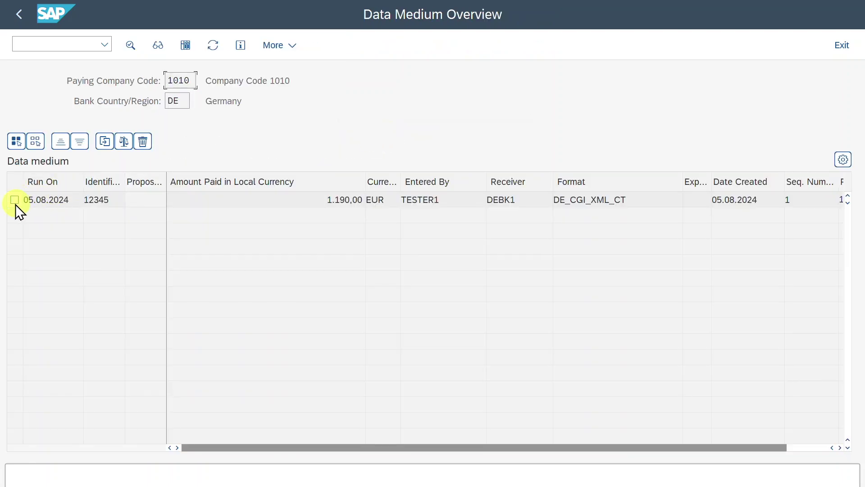
click(15, 201)
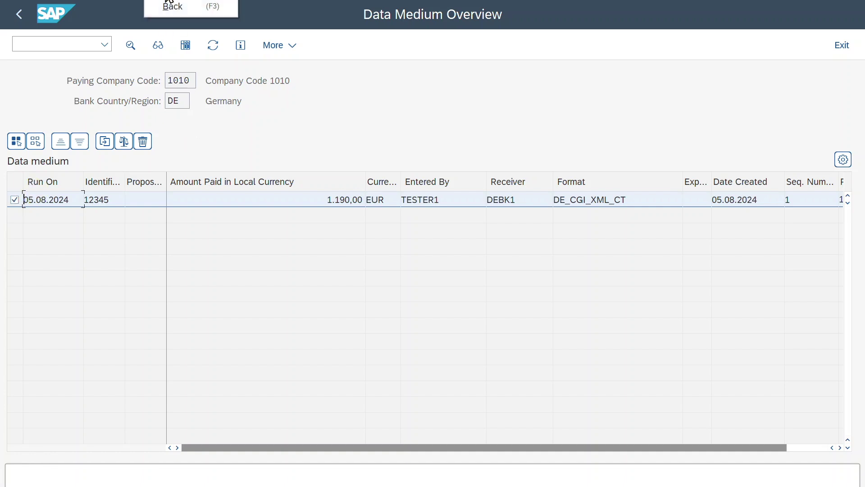
click(135, 2)
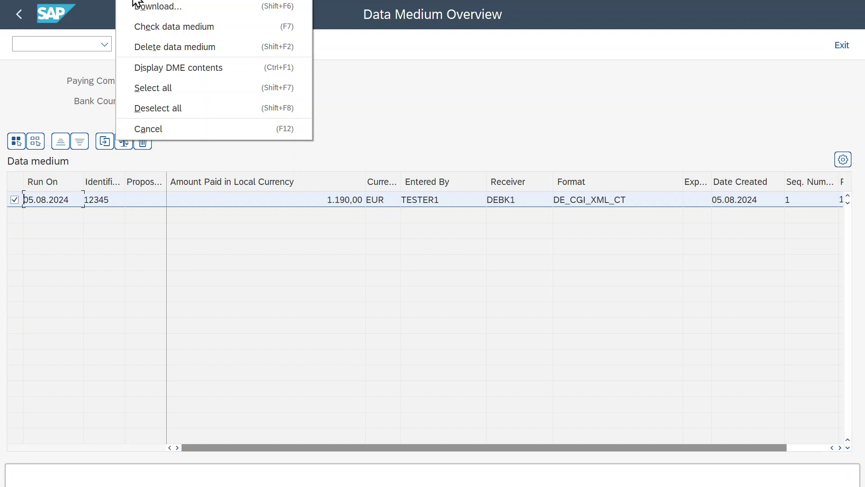
click(155, 9)
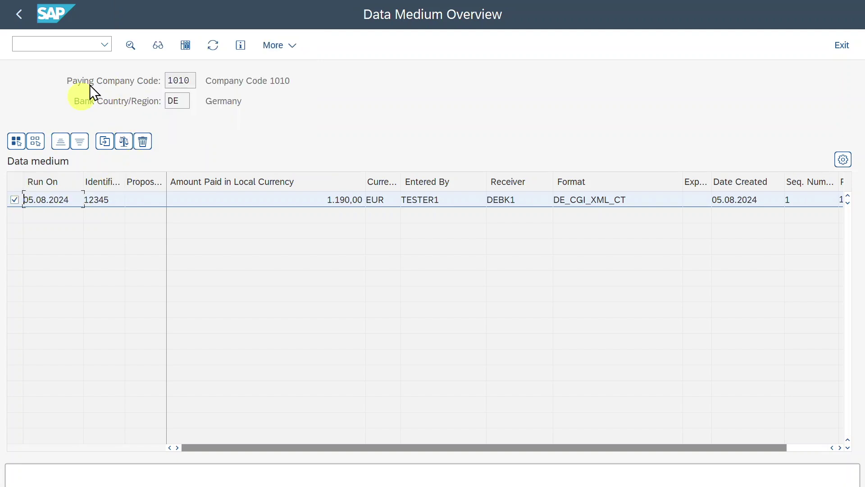
- View the data medium's attributes and copy the payment document number from its document list
click(133, 45)
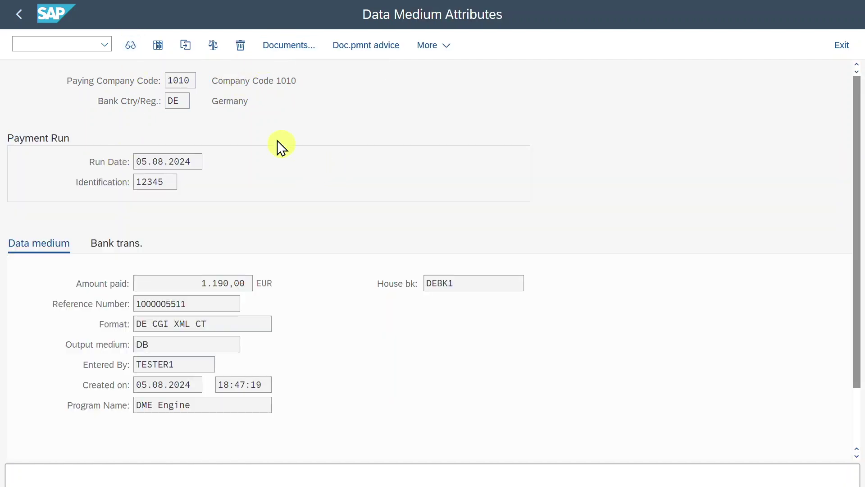
click(295, 47)
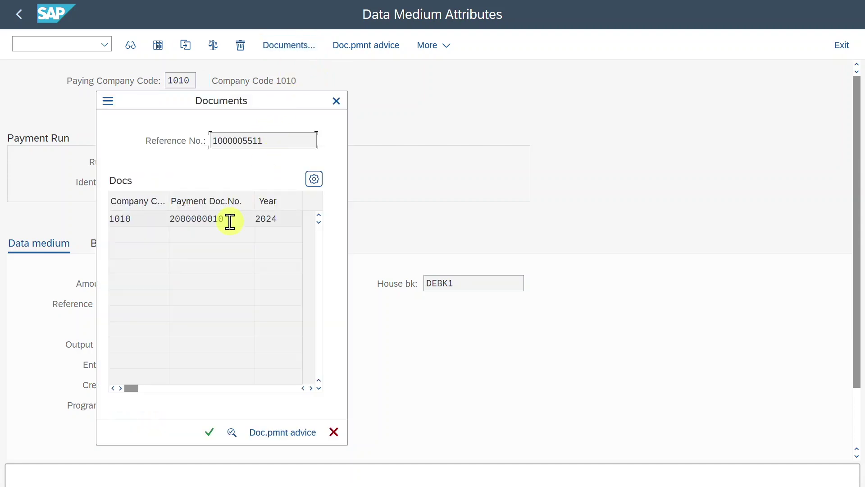
drag(230, 221, 154, 217)
click(155, 218)
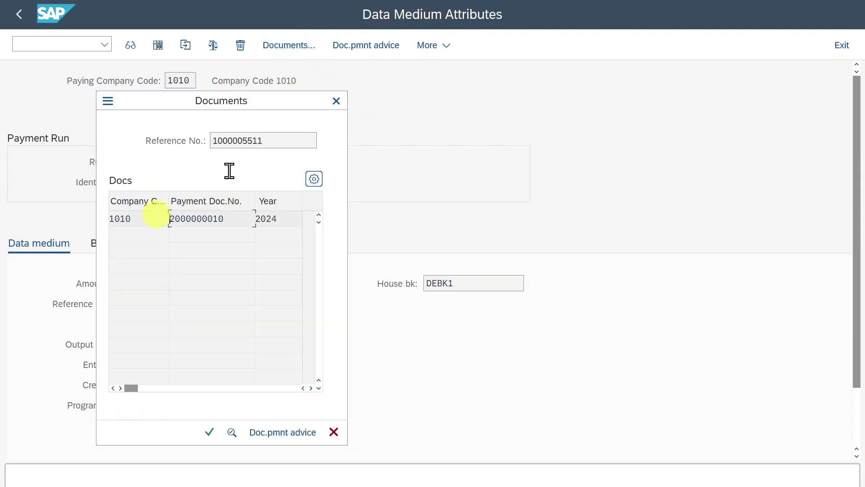
click(335, 101)
- Open FB03 in a new session and display the payment document
click(77, 38)
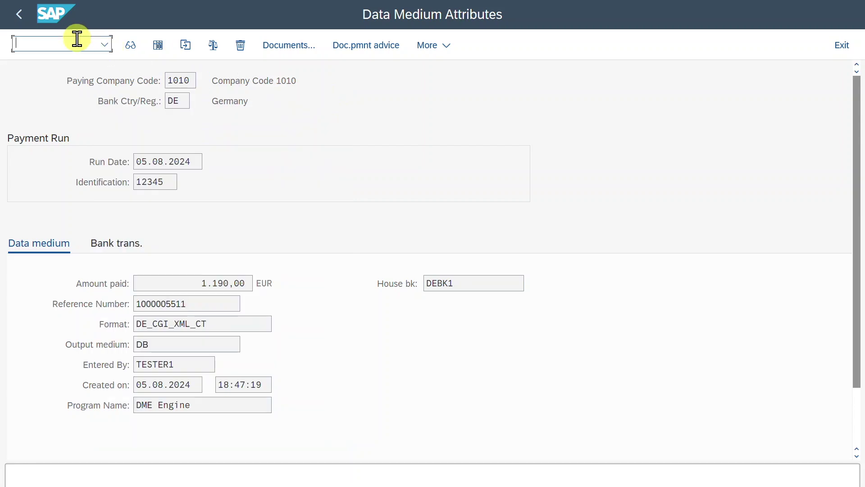
text(/ofb03)
key(Return)
key(Return)
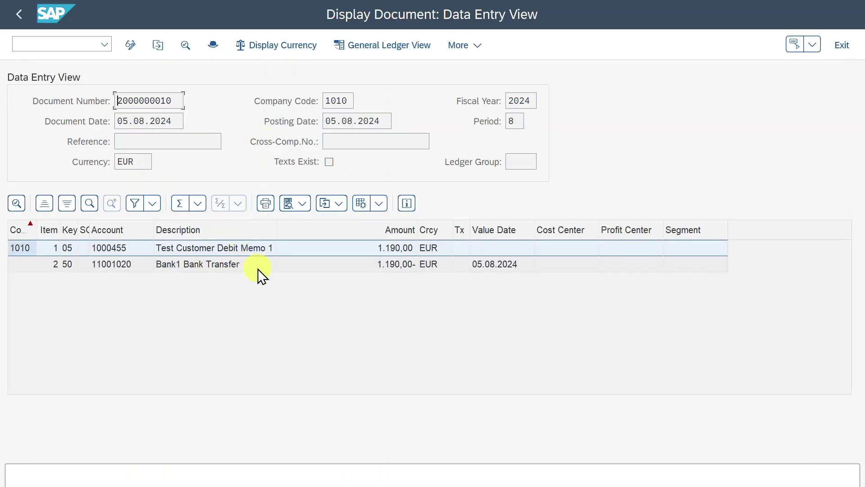
- Switch to the Notepad notes and delete the stray characters on the line below the Credit Customer entry
key(alt+Tab)
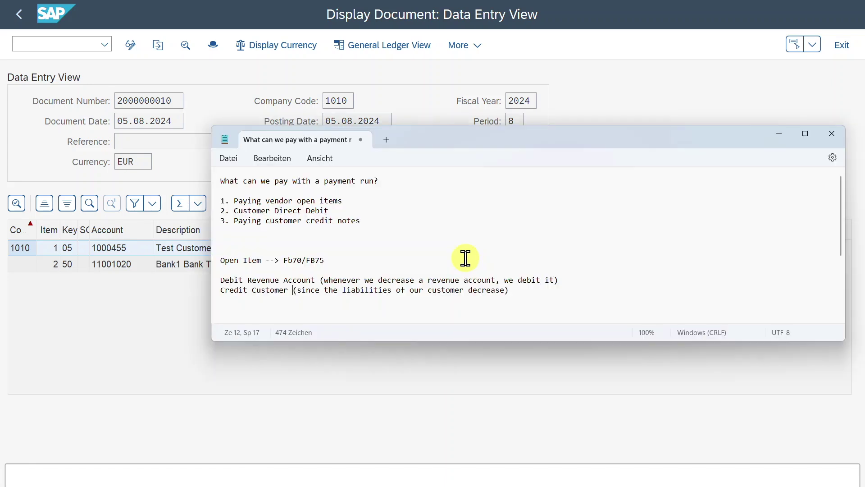
scroll(466, 259, down, 1)
key(Down)
key(BackSpace)
key(BackSpace)
key(BackSpace)
scroll(328, 293, down, 1)
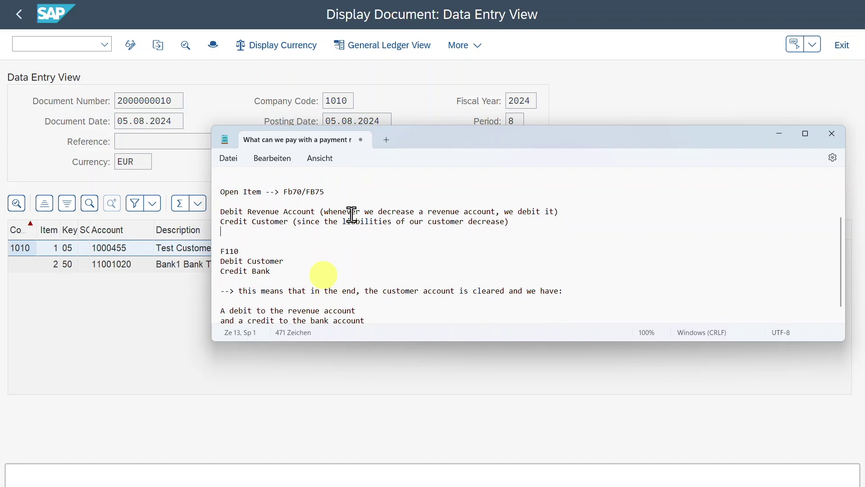
- Examine the notes on the FB75 and F110 postings, highlighting the customer, revenue account and bank entries
drag(426, 140, 408, 143)
scroll(412, 241, down, 1)
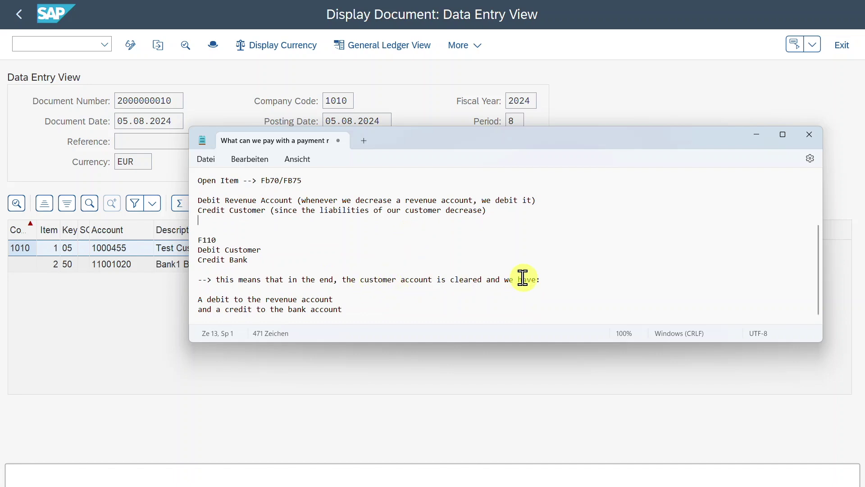
triple_click(201, 211)
click(266, 212)
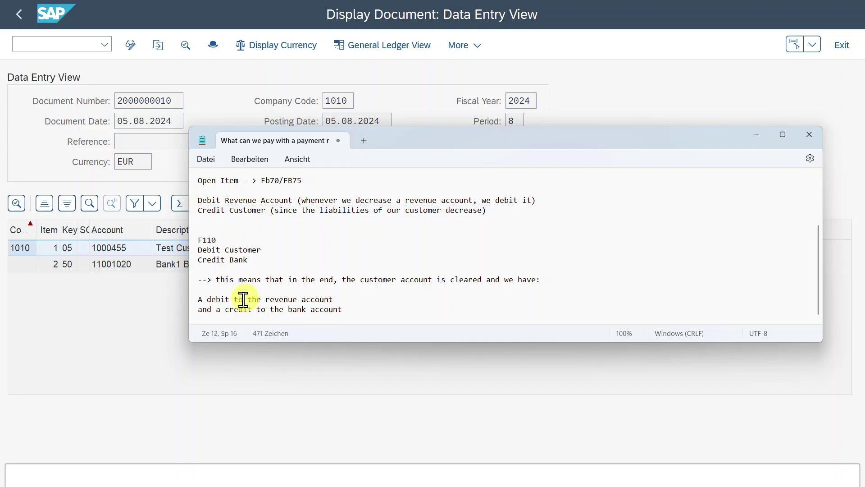
triple_click(254, 251)
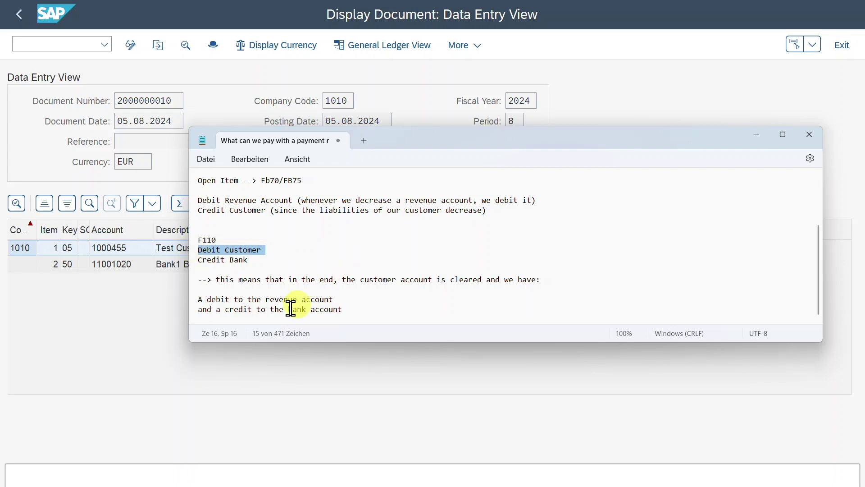
drag(198, 299, 341, 303)
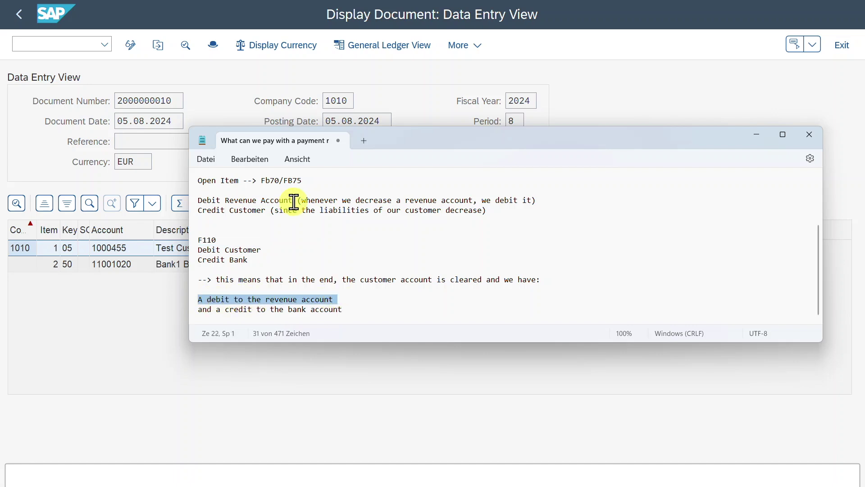
drag(293, 200, 199, 200)
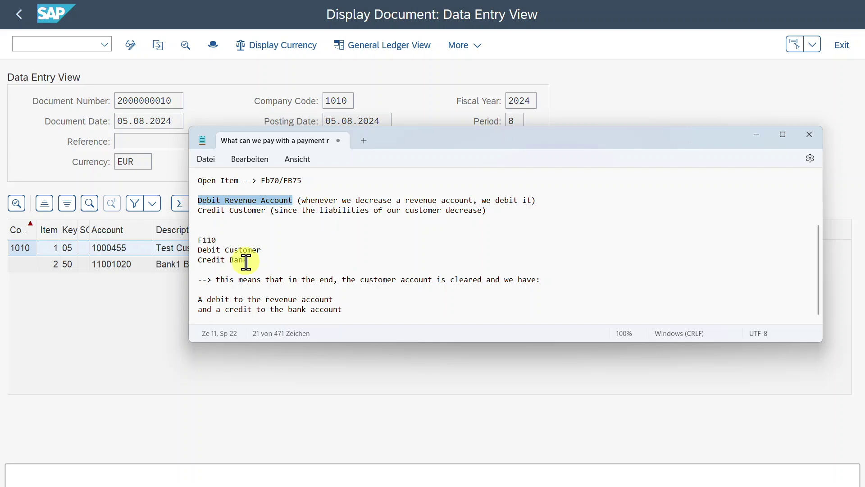
drag(248, 260, 193, 261)
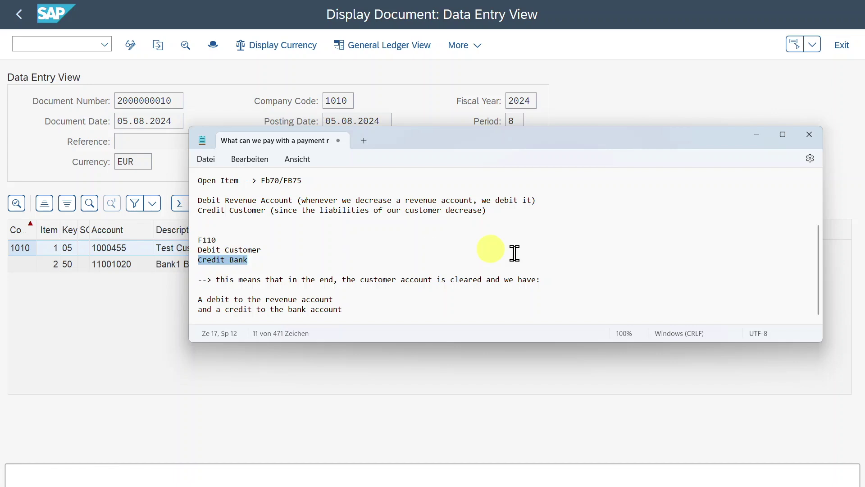